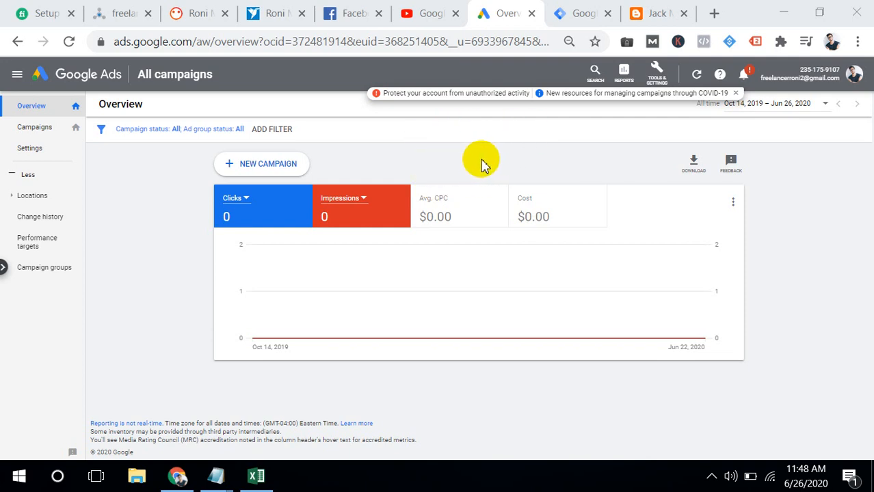
Step: Start a new conversion action in the account's conversion tracking and choose Website as the kind of conversion
click(661, 71)
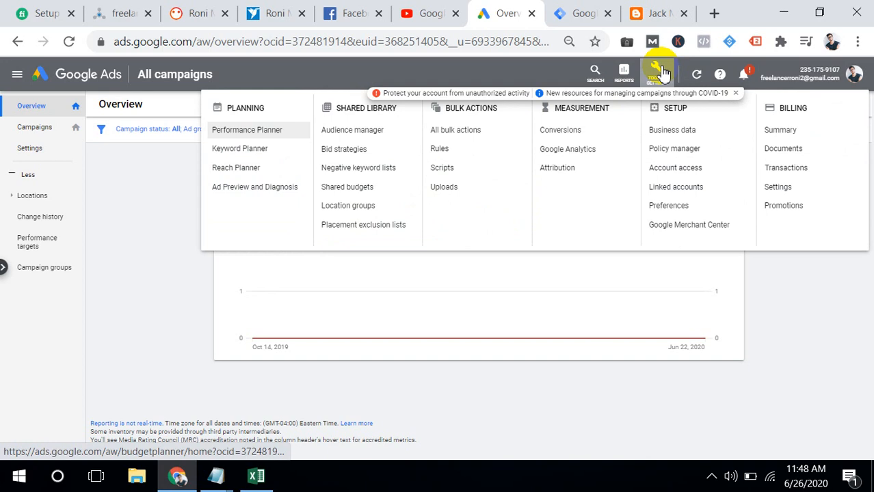
click(576, 131)
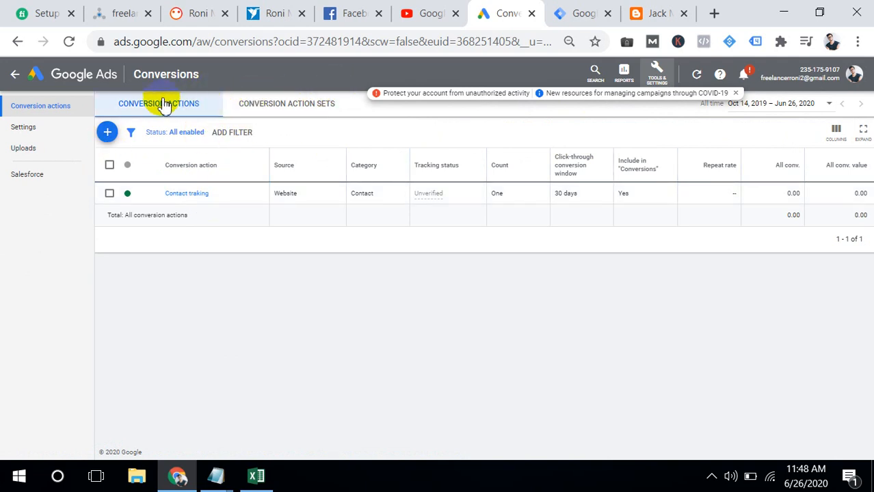
click(108, 133)
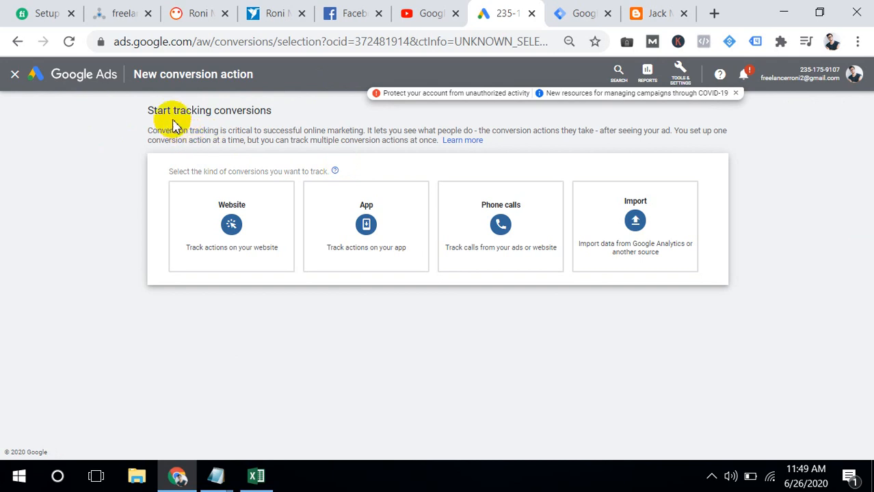
mouse_move(267, 217)
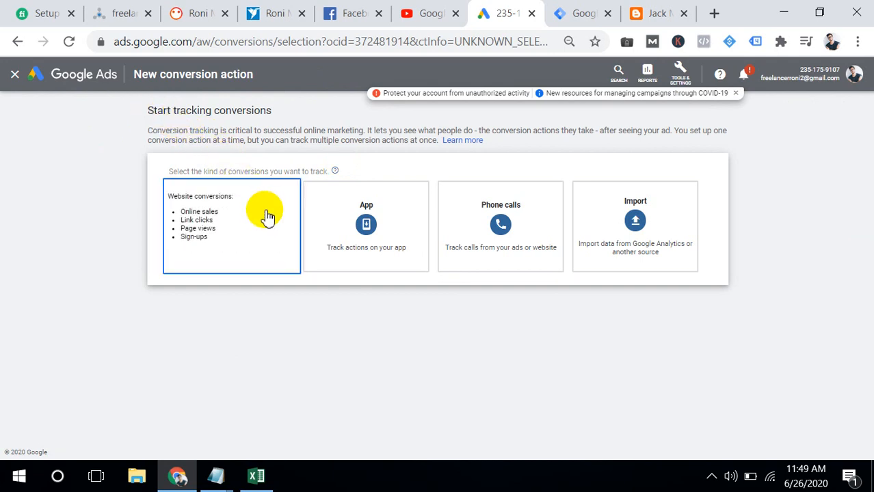
mouse_move(357, 214)
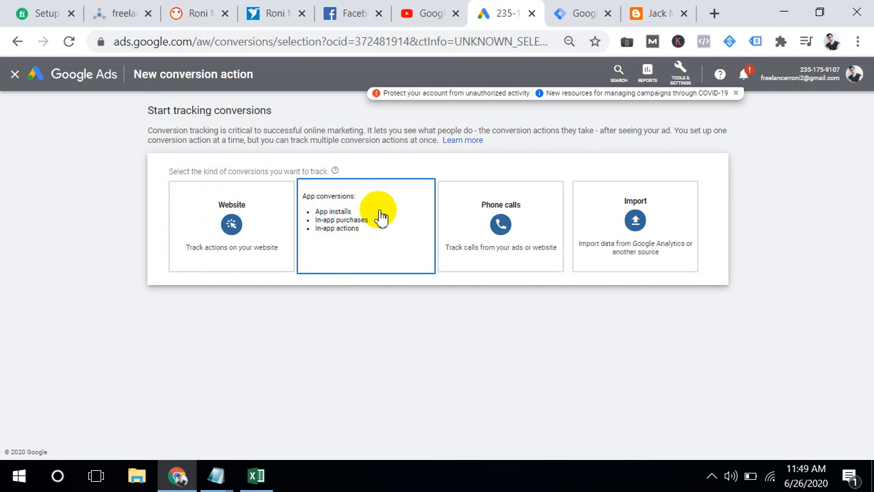
click(455, 203)
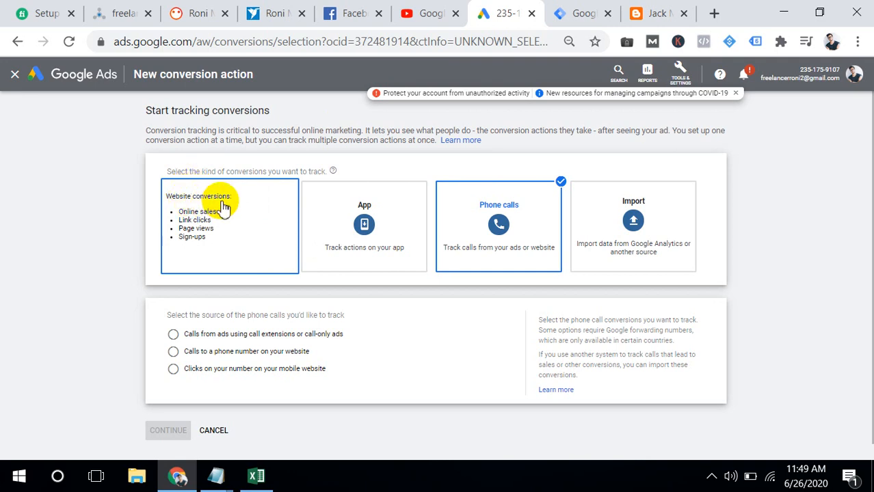
click(223, 208)
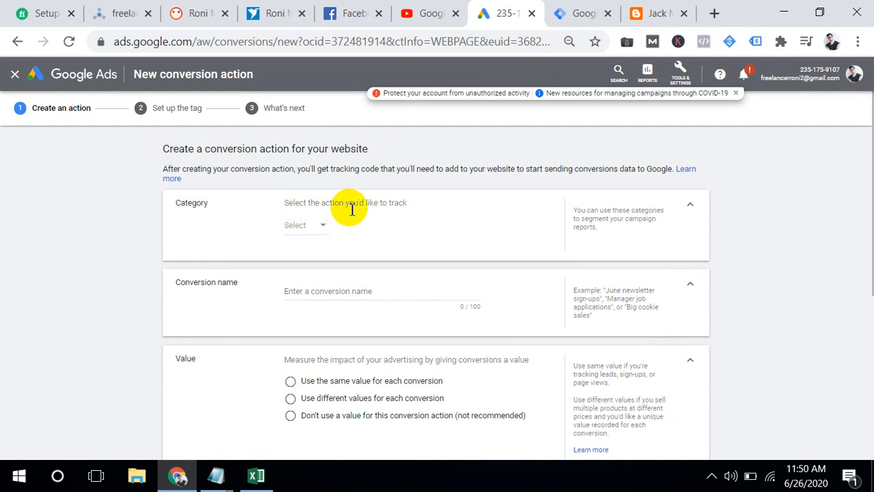
Step: Open the list of conversion categories and look through the sales, leads and further categories
click(306, 232)
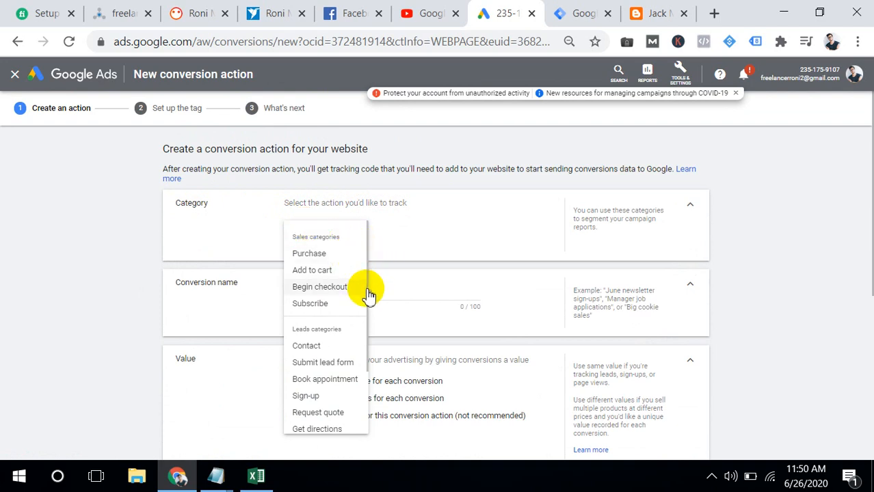
drag(370, 294, 370, 319)
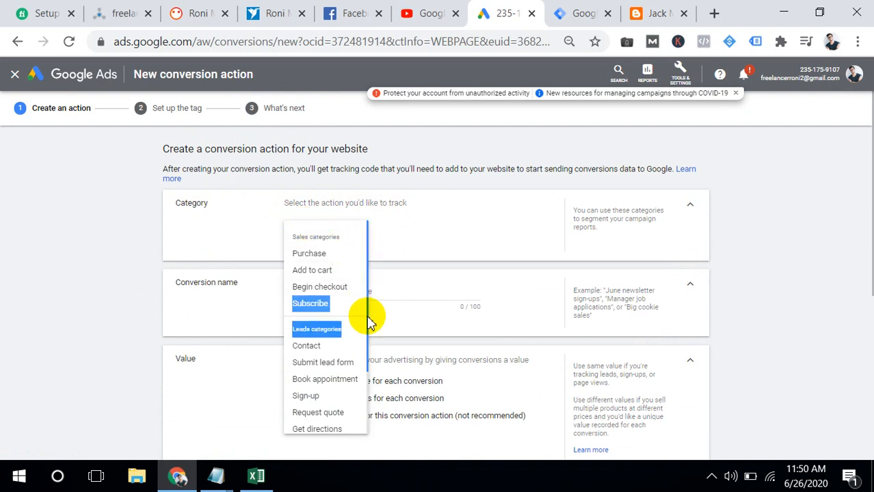
scroll(369, 335, down, 1)
scroll(370, 335, down, 3)
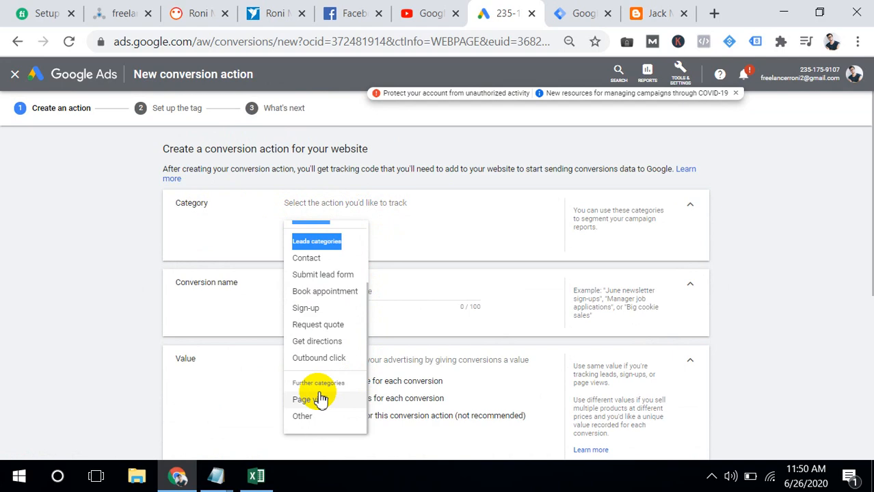
Step: Switch to the health blog and open its Fruits-Health page as an example of a page view
click(636, 11)
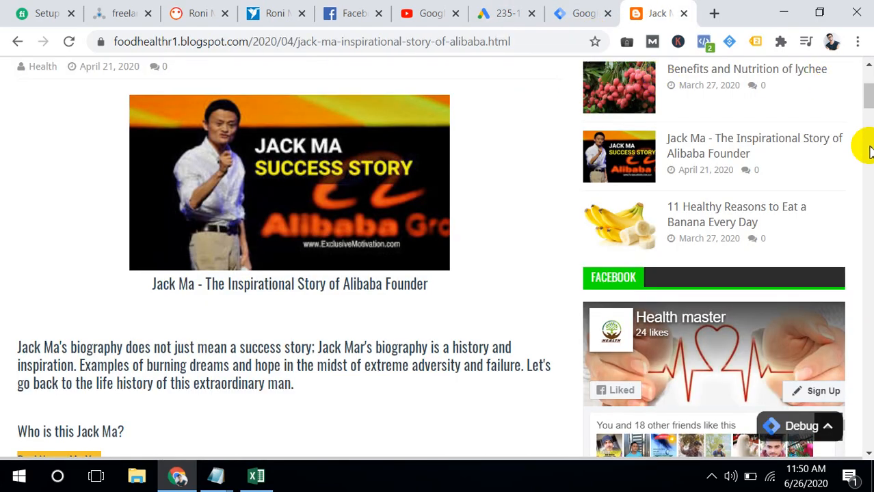
drag(868, 107, 867, 89)
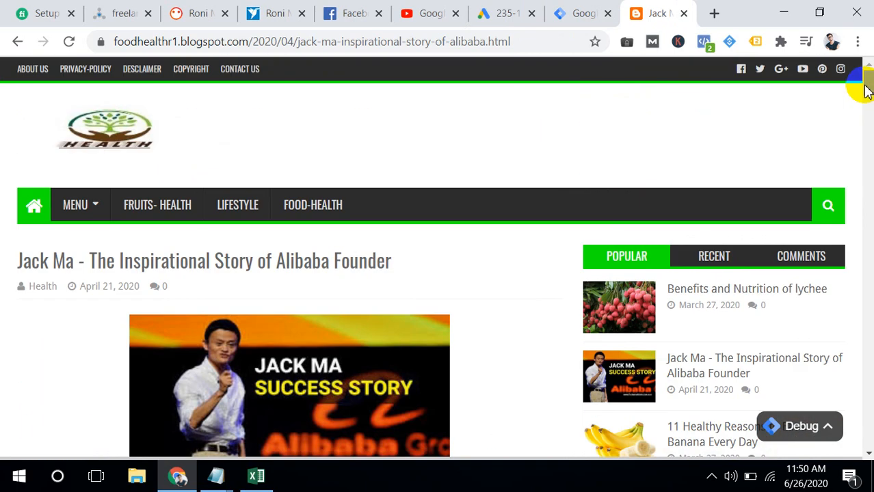
click(154, 210)
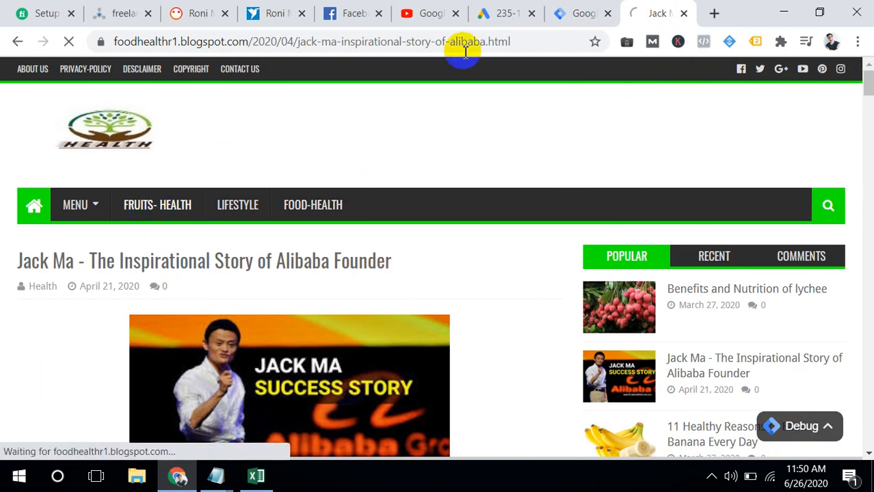
click(431, 15)
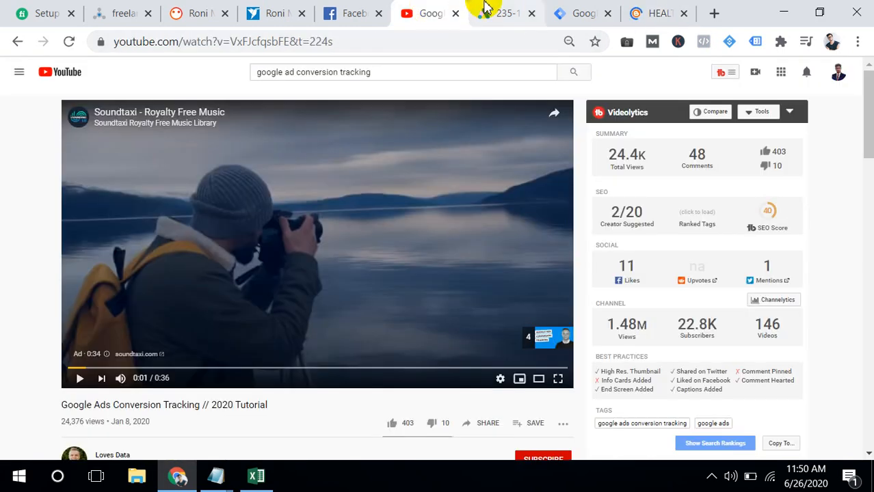
Step: Return to the new Google Ads conversion action, set its category to Page view and name it "AllPage view"
click(486, 10)
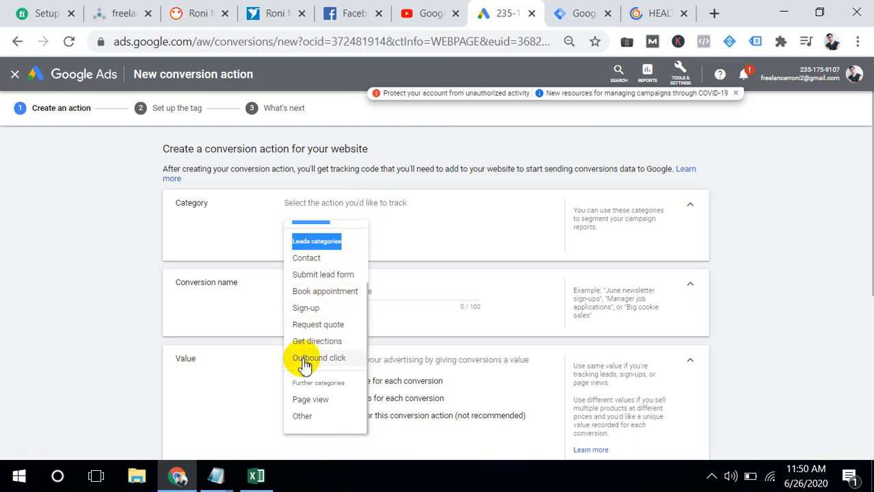
click(305, 402)
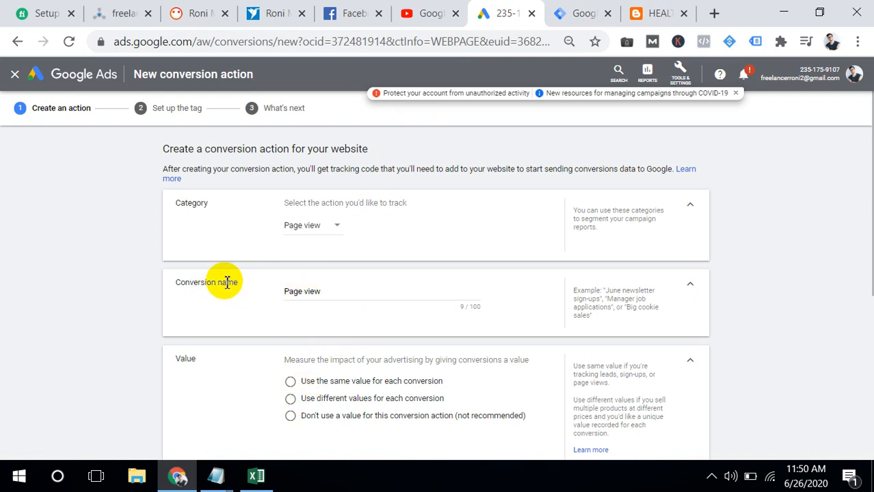
click(289, 290)
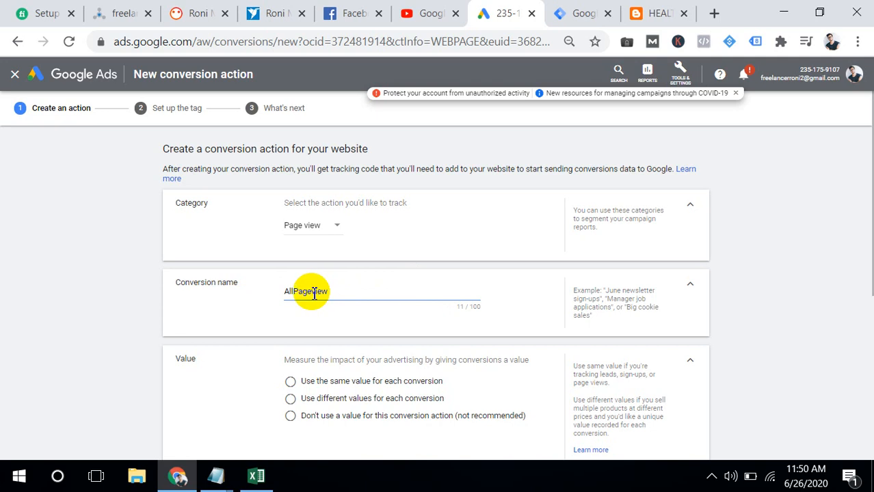
Step: Use the same value for each conversion and set it to 1 US dollar
double_click(865, 195)
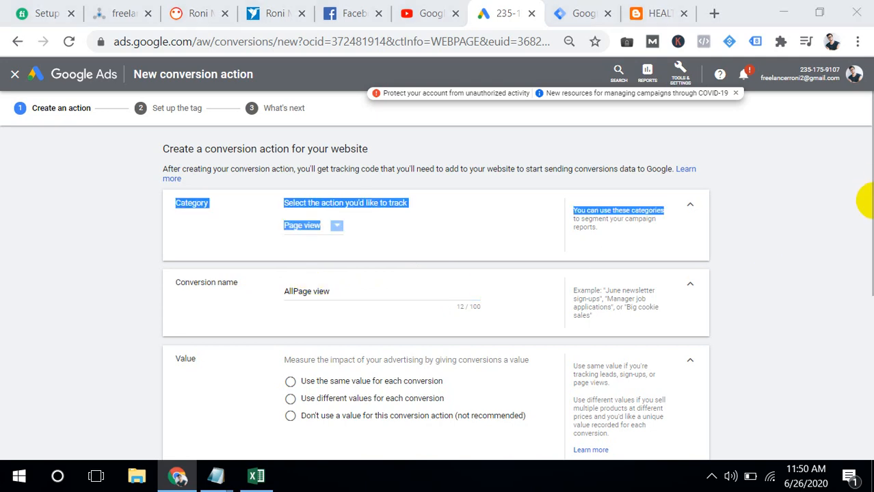
click(838, 228)
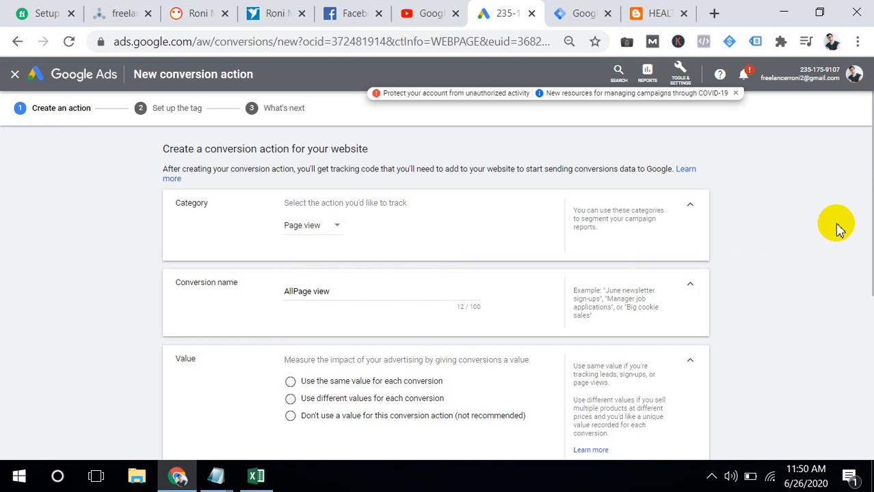
double_click(866, 171)
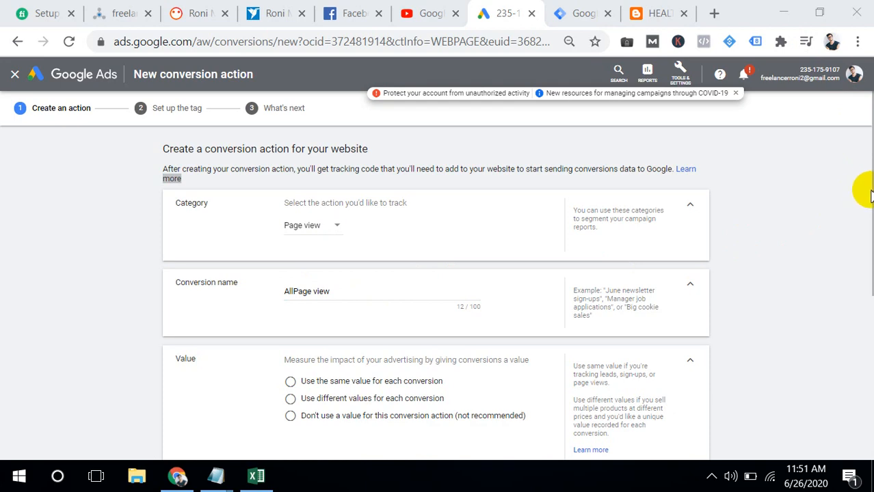
drag(871, 197, 869, 202)
scroll(864, 199, down, 3)
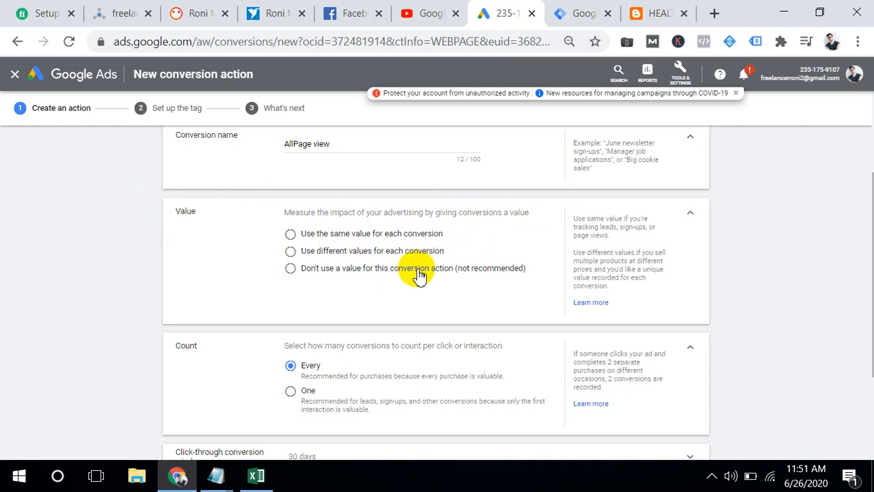
click(291, 234)
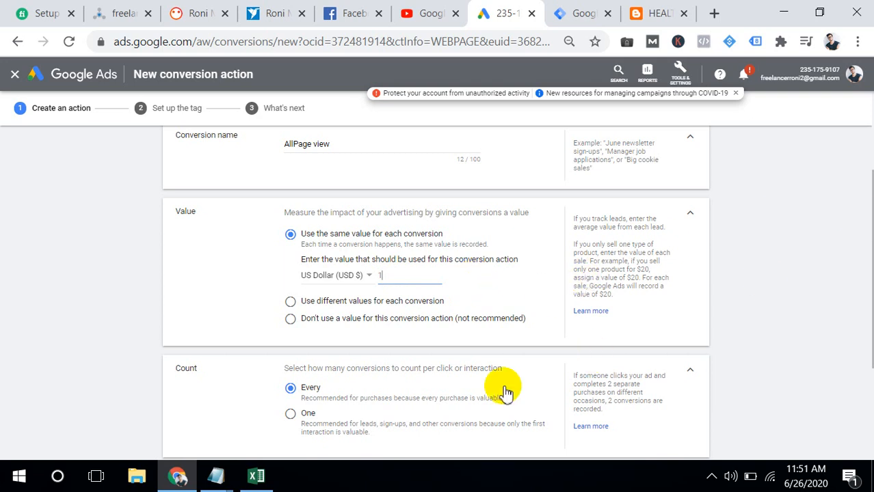
click(537, 356)
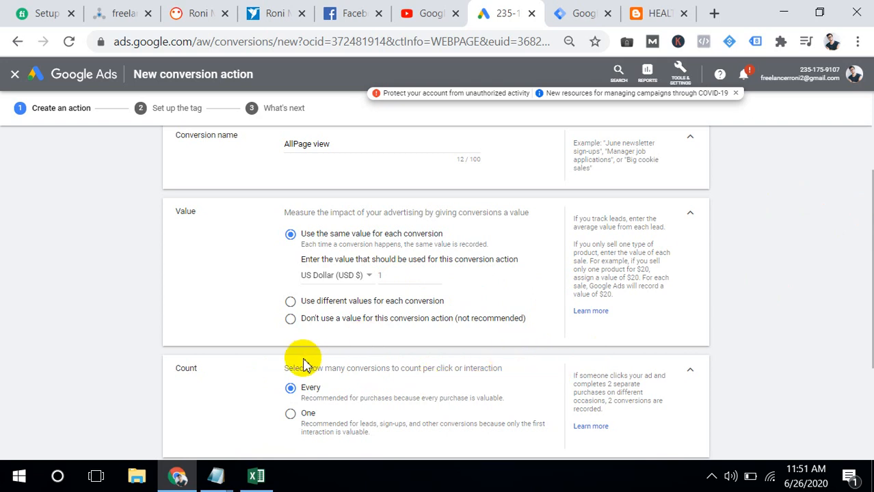
Step: Set the conversion count to One per click or interaction
click(292, 414)
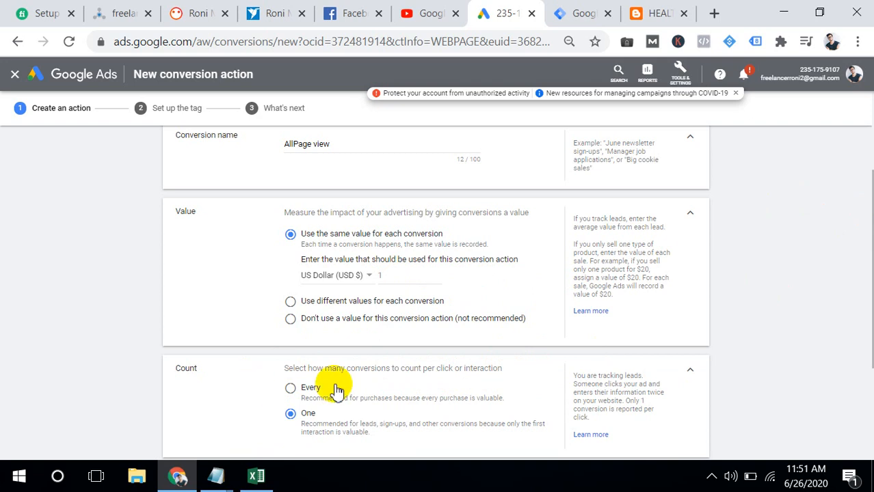
click(462, 400)
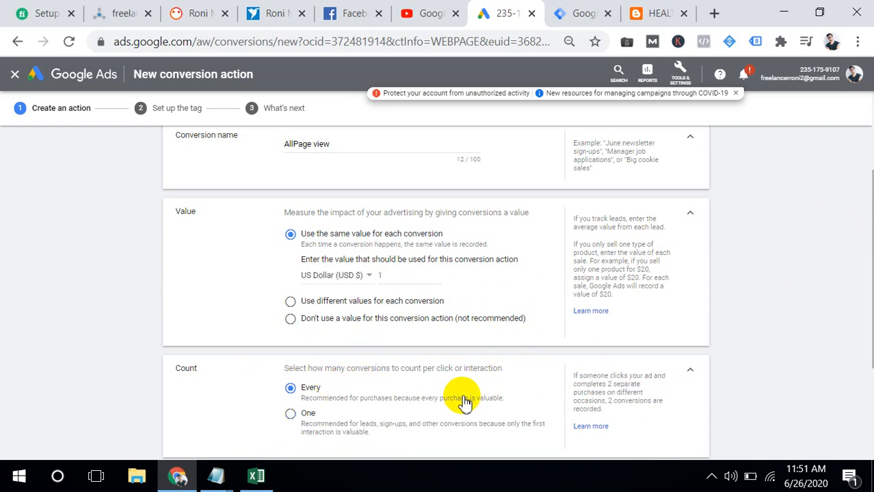
key(Down)
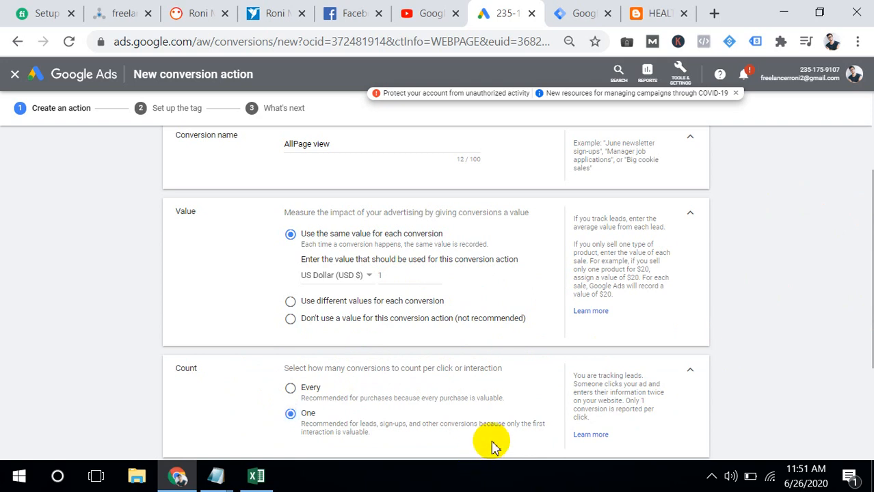
Step: Set the click-through conversion window to a custom length of 40 days
scroll(677, 340, down, 1)
scroll(677, 340, down, 2)
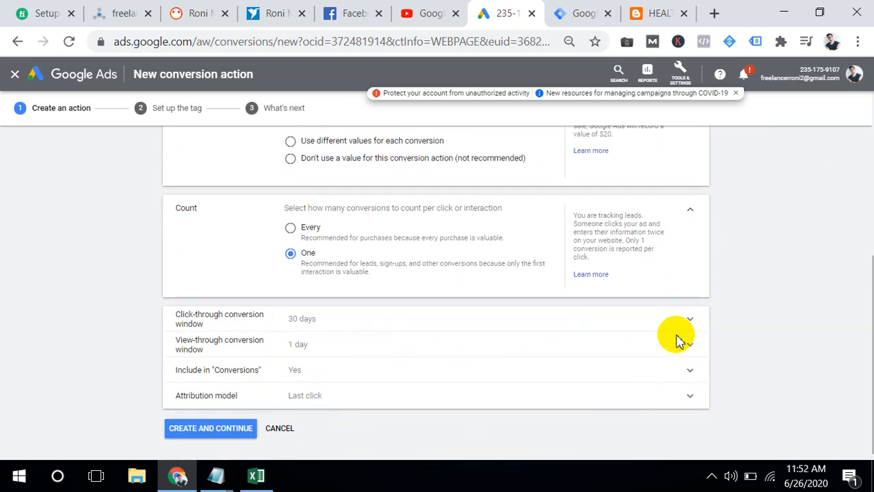
scroll(677, 341, down, 1)
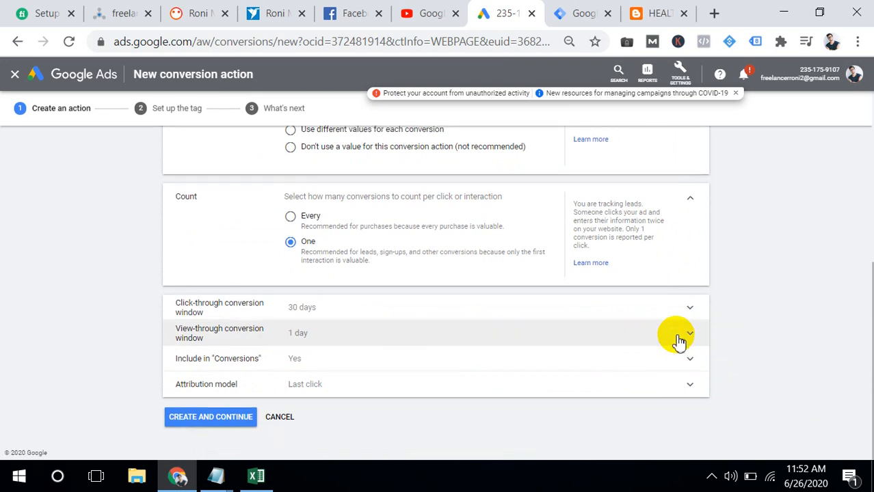
click(671, 308)
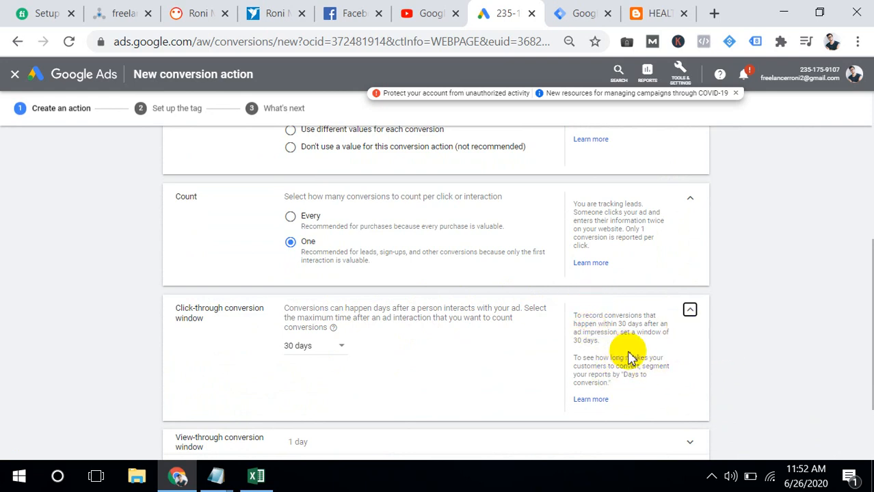
click(339, 351)
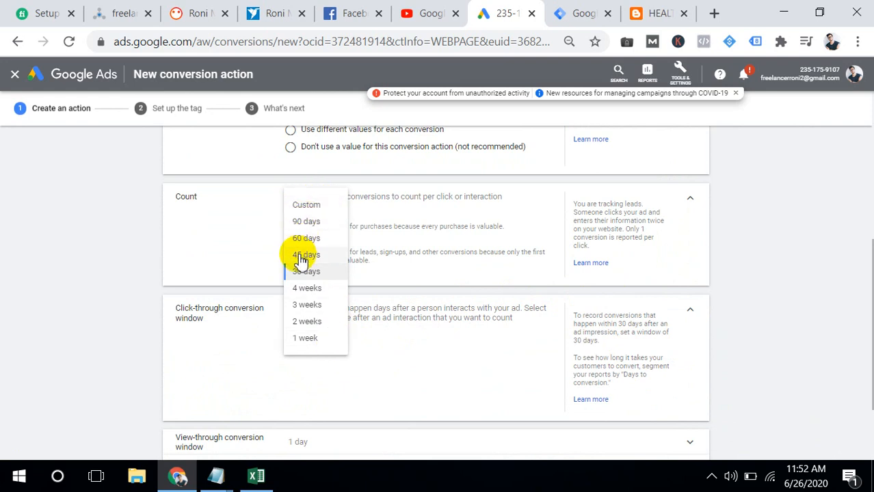
click(308, 209)
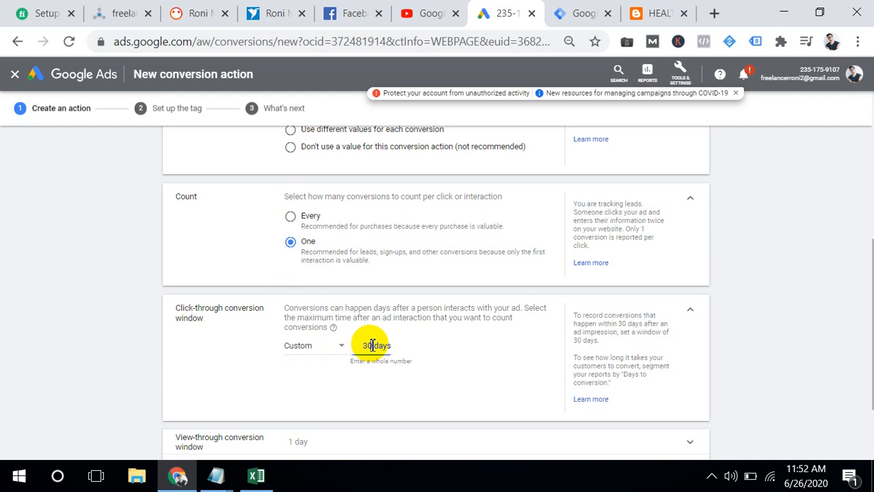
key(BackSpace)
key(BackSpace)
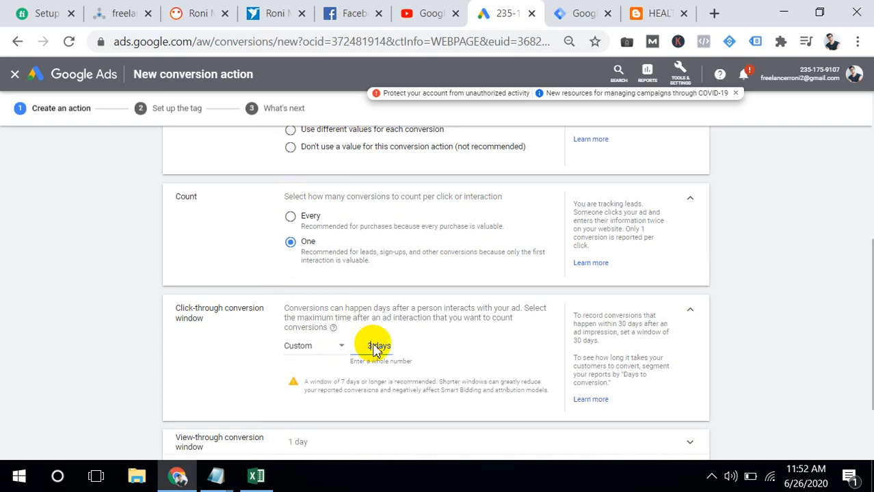
text(40)
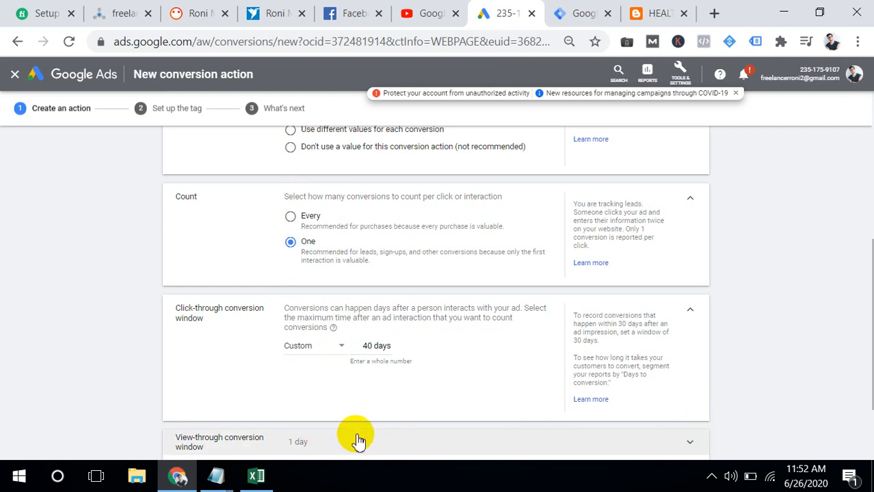
Step: Set the view-through conversion window to a custom length of 8 days
scroll(357, 441, down, 1)
scroll(357, 441, down, 1)
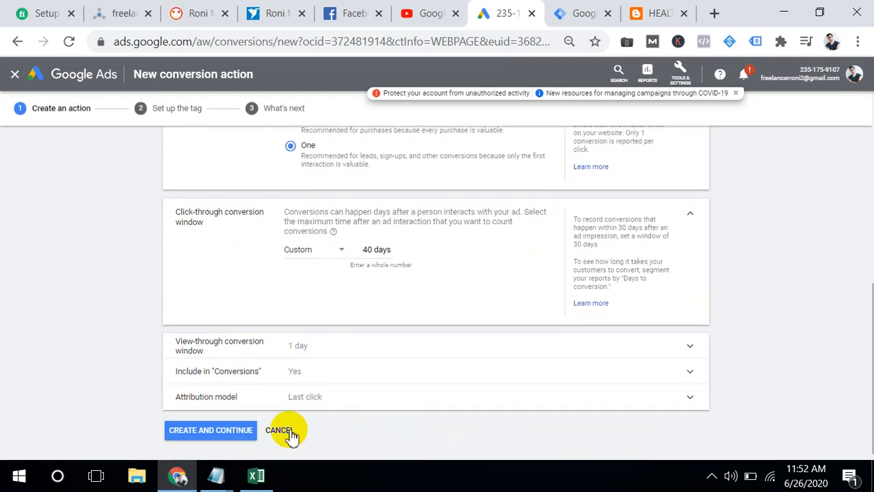
click(395, 347)
click(338, 382)
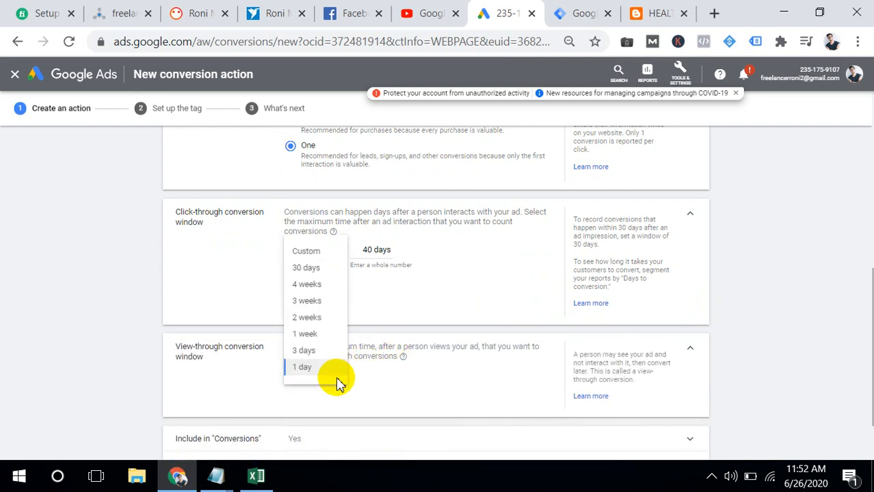
click(322, 251)
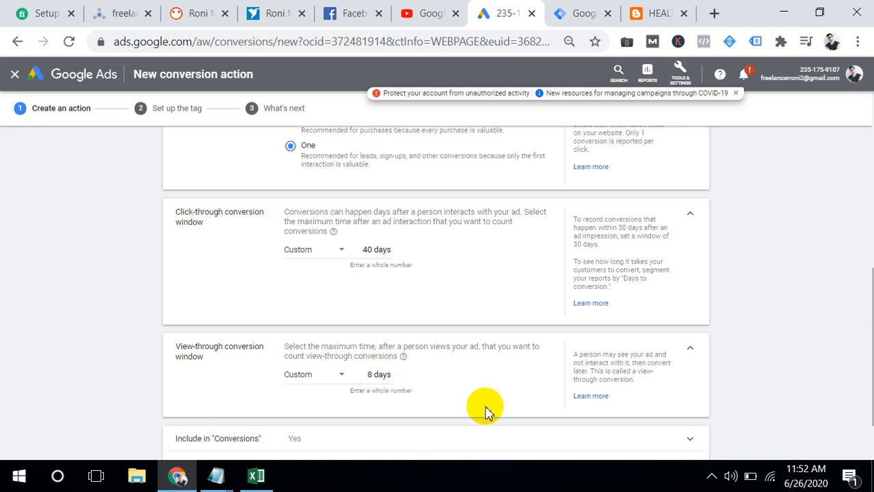
Step: Check the setting that includes this action in "Conversions", leaving its option as it is
scroll(486, 410, down, 2)
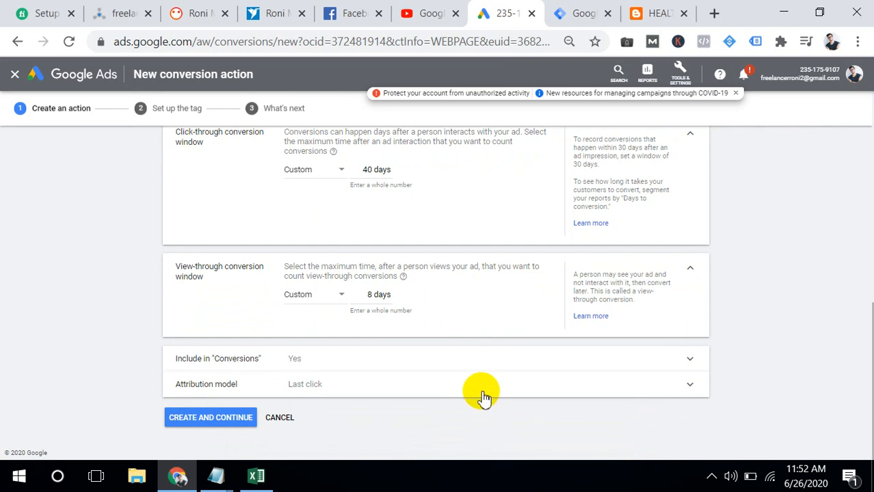
click(487, 364)
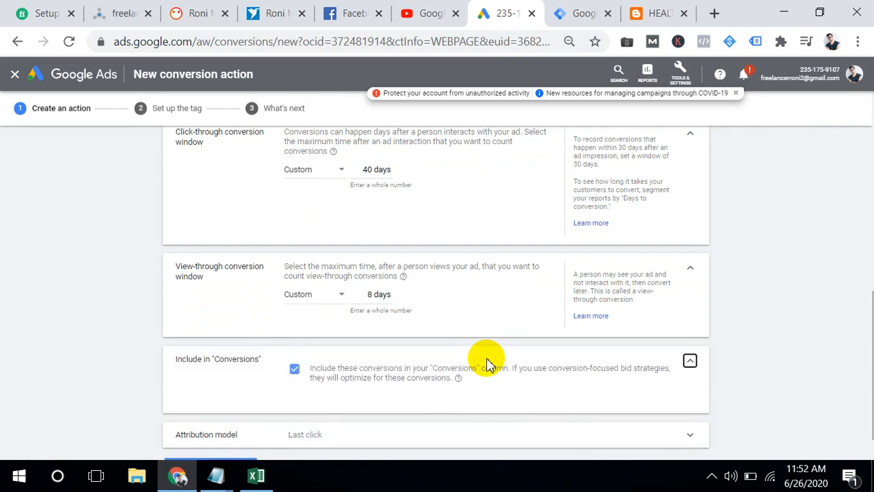
click(692, 361)
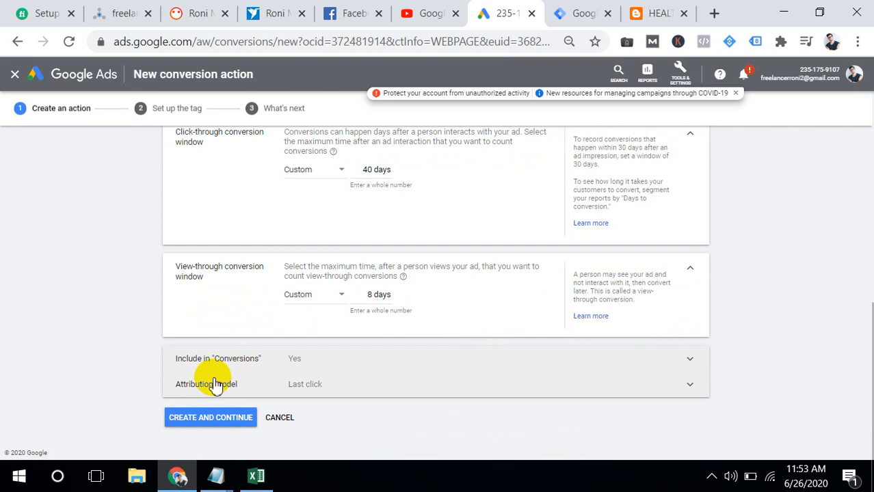
Step: Set the attribution model to Position-based, and create the conversion action to continue to tag setup
click(353, 387)
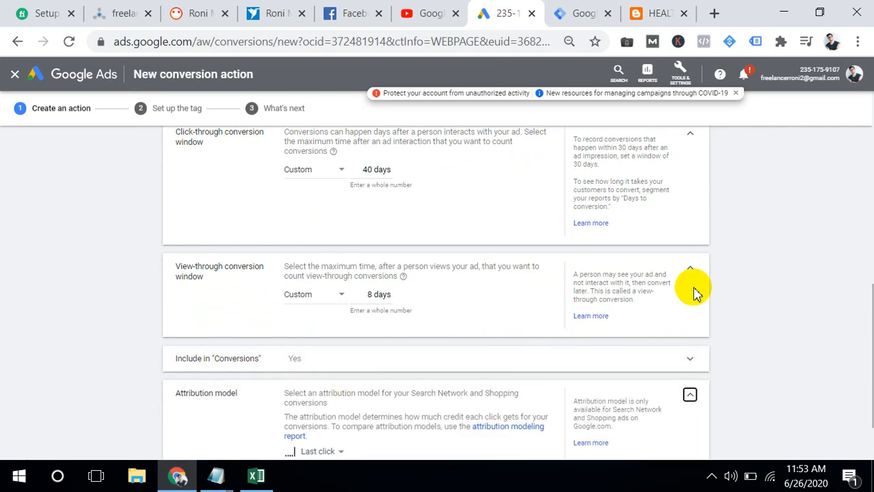
scroll(694, 293, down, 2)
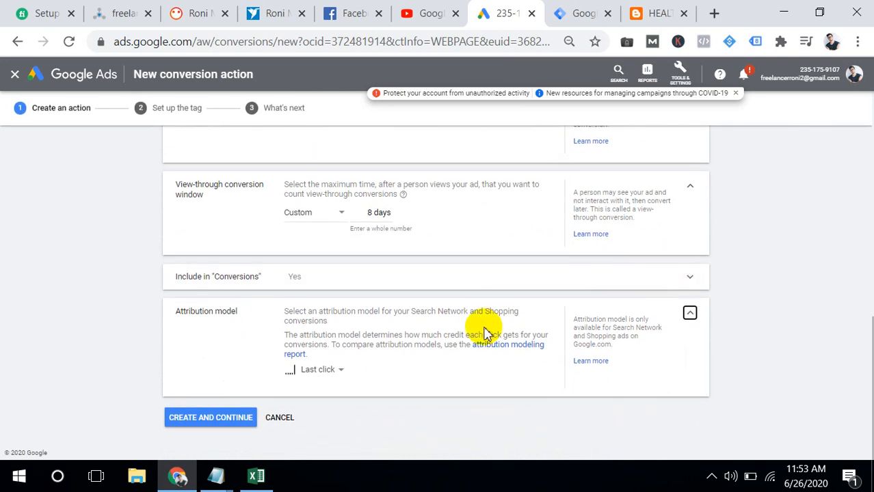
click(331, 376)
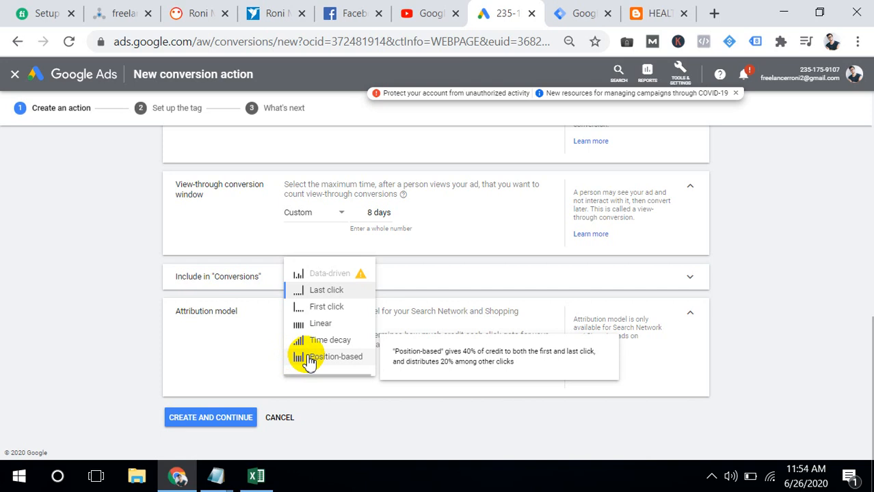
click(309, 358)
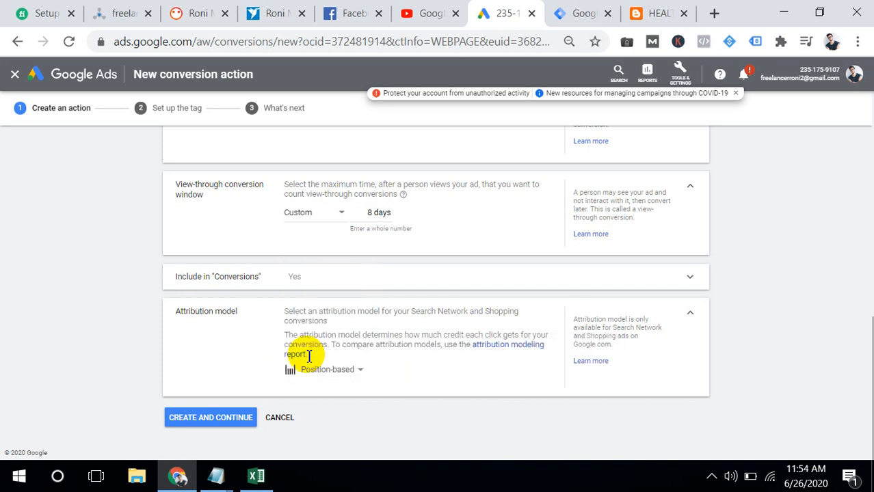
click(230, 425)
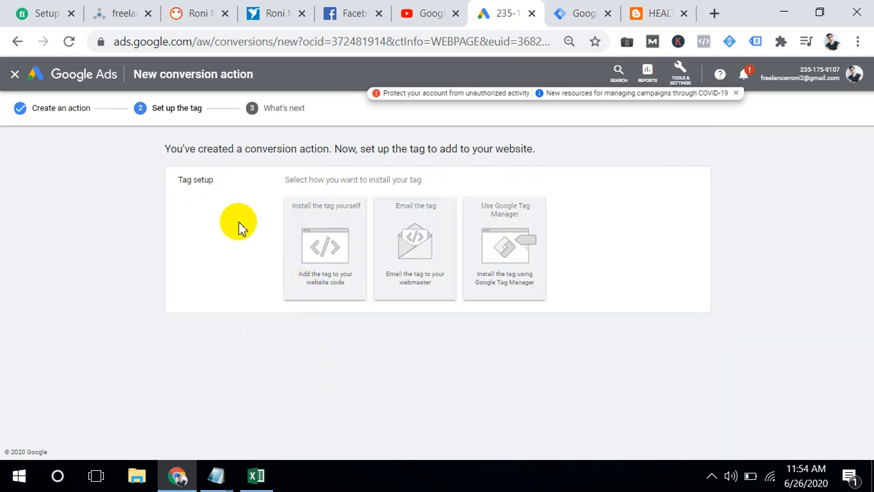
Step: Review the instructions for installing the tag yourself, including the global site tag and event snippet code
click(336, 231)
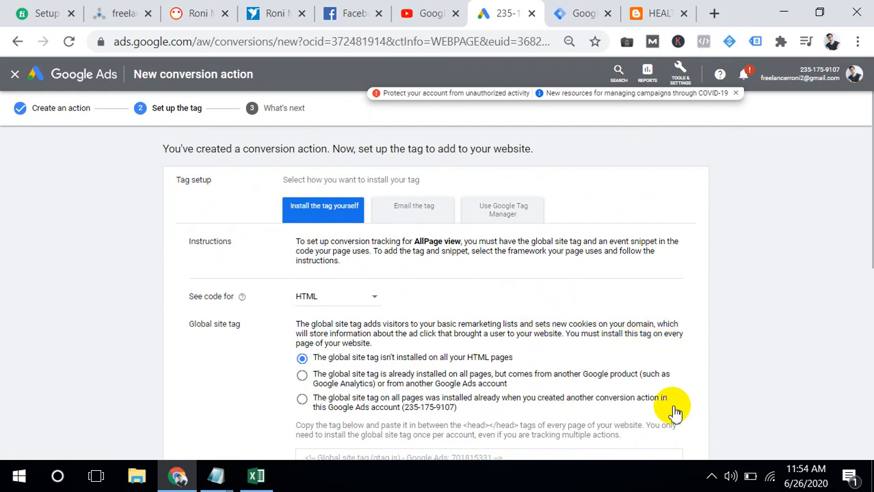
scroll(673, 411, down, 3)
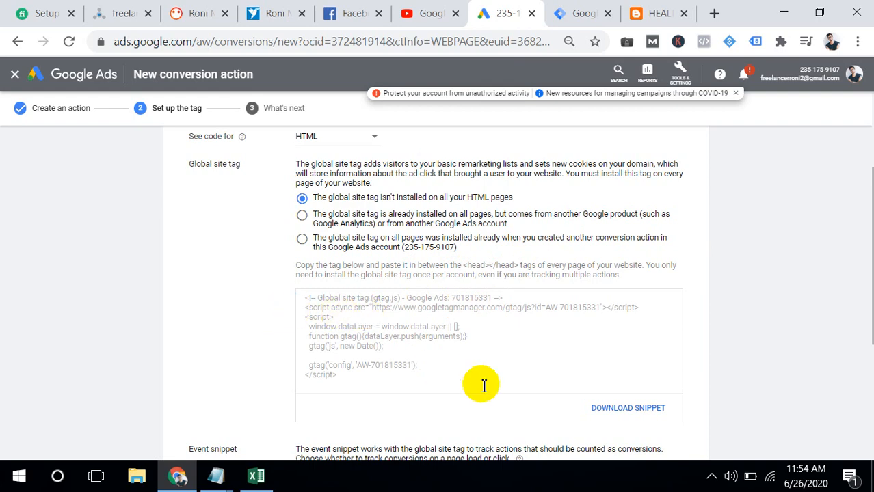
scroll(483, 386, down, 2)
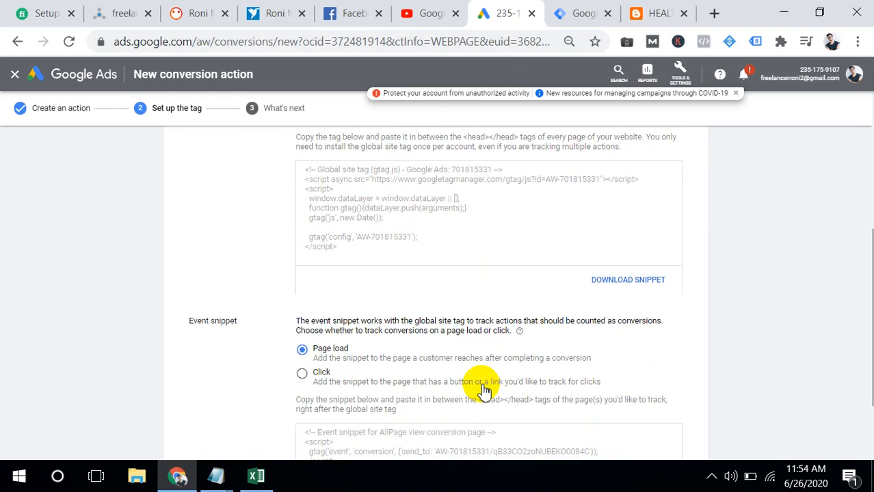
scroll(483, 390, up, 5)
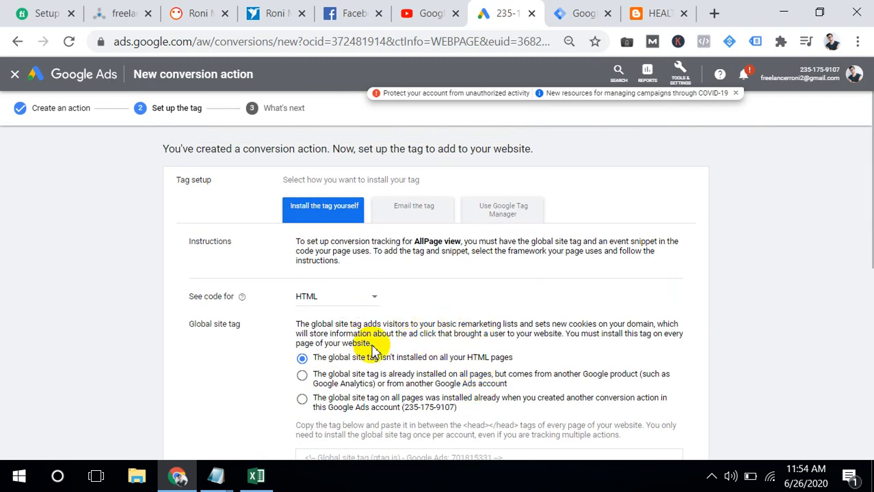
Step: Review the option to email the tag to a webmaster, including its tracking methods and recipient email field
click(415, 205)
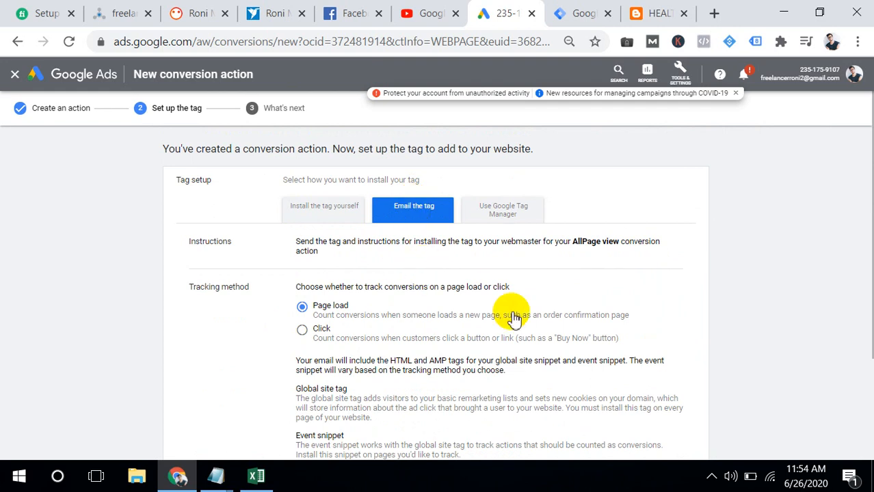
triple_click(794, 357)
scroll(795, 357, down, 1)
scroll(795, 358, down, 3)
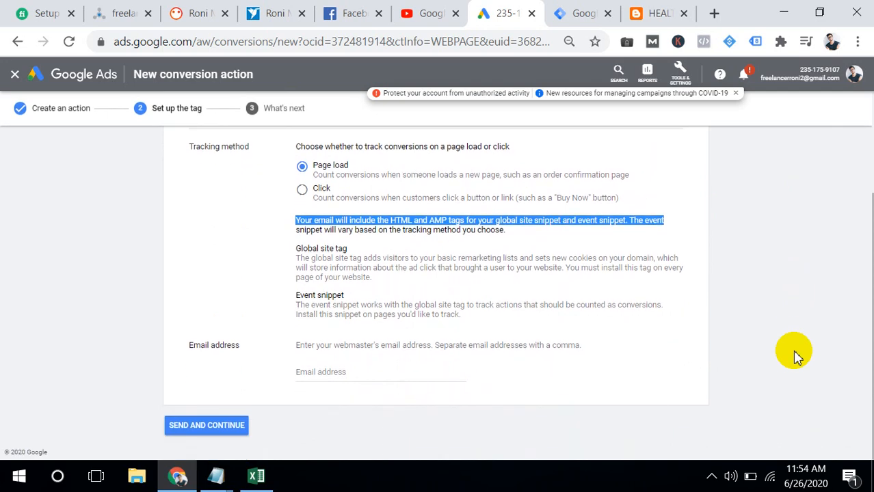
click(386, 373)
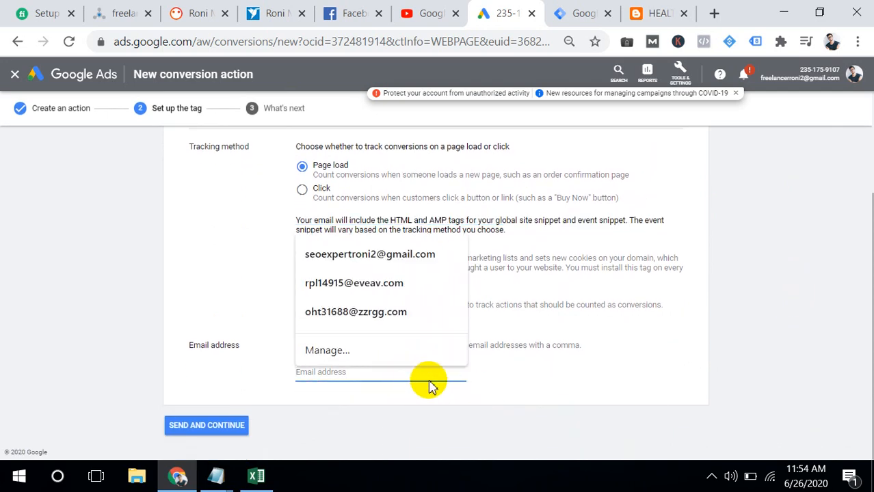
key(Up)
key(Up)
key(Up)
key(Up)
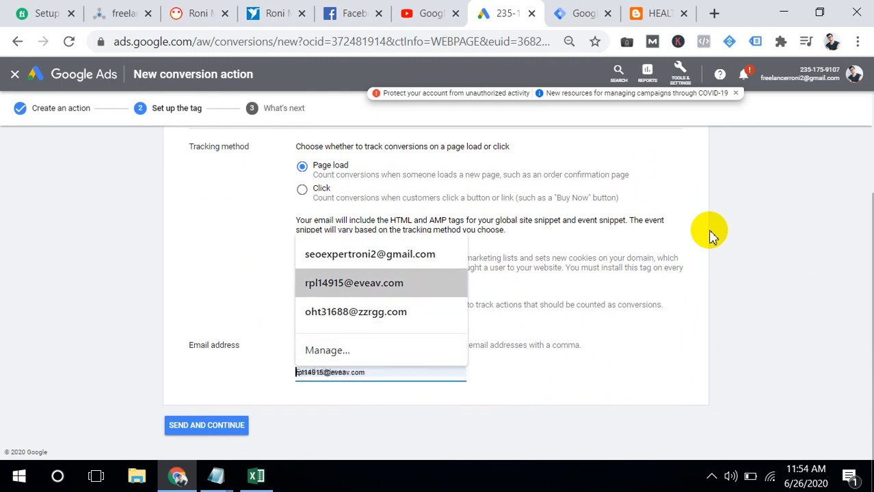
key(Escape)
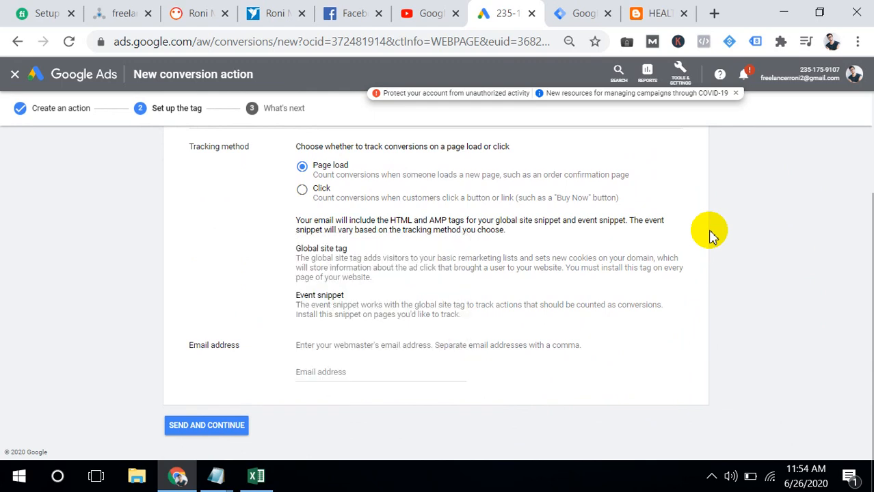
scroll(709, 234, up, 3)
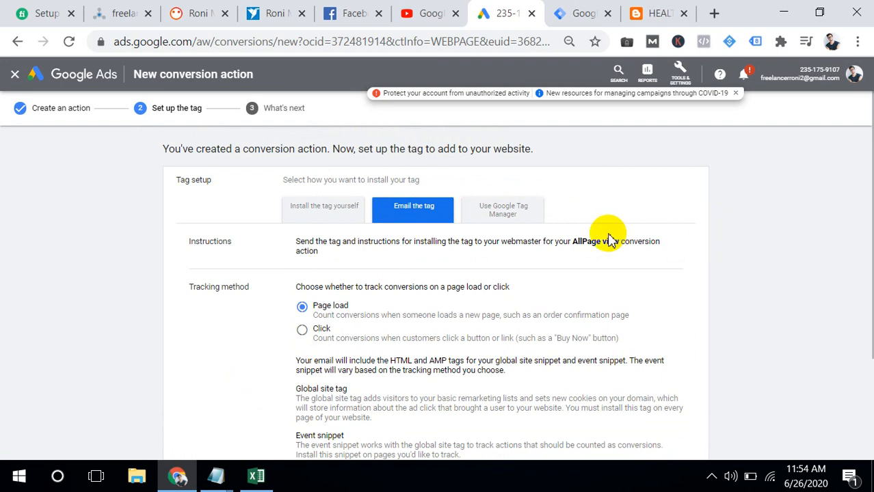
Step: Choose Google Tag Manager as the tag installation method and examine the conversion ID and conversion label
click(515, 219)
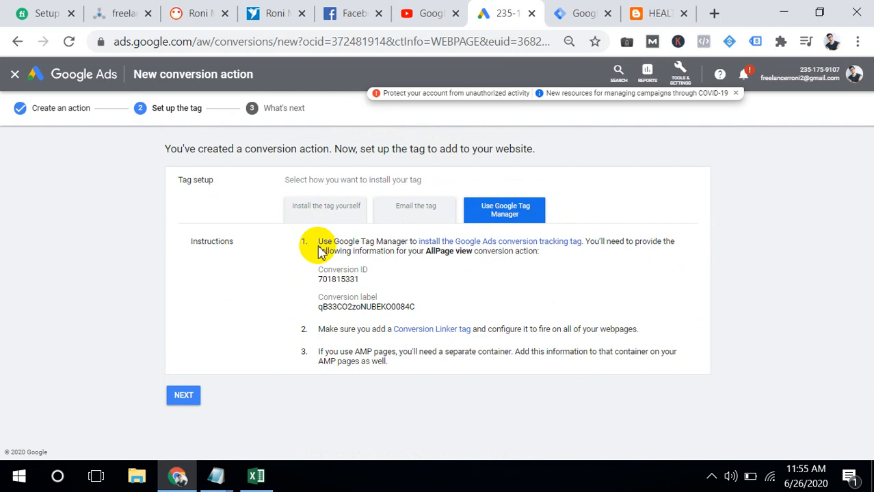
drag(318, 252, 371, 288)
click(381, 293)
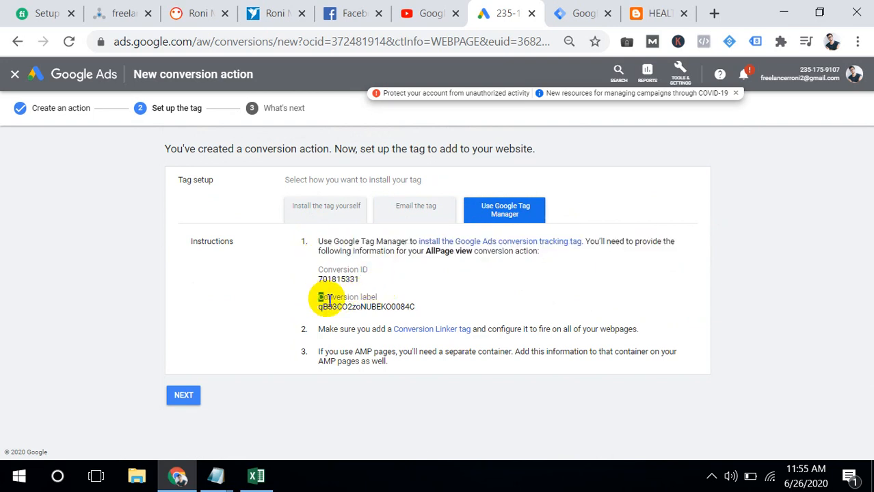
drag(329, 299, 417, 307)
click(422, 308)
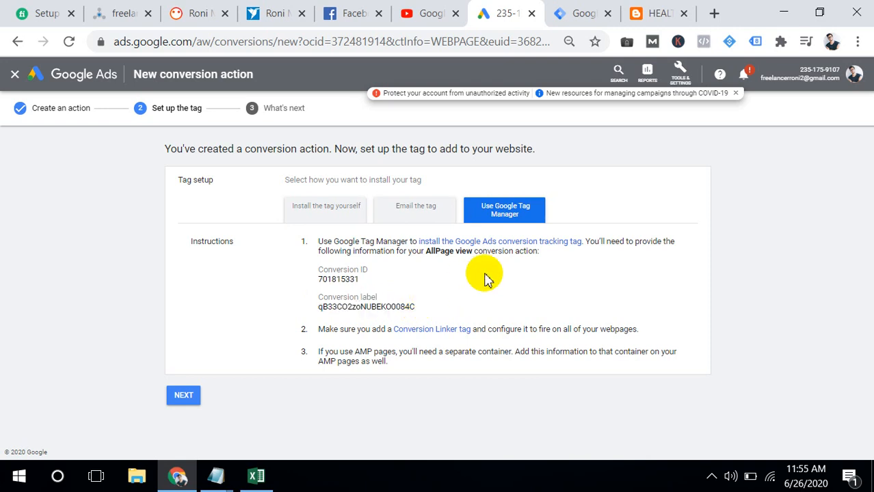
Step: Switch to Google Tag Manager and create a new tag in the foodhealthr1.blogspot.com container's Default Workspace
click(574, 15)
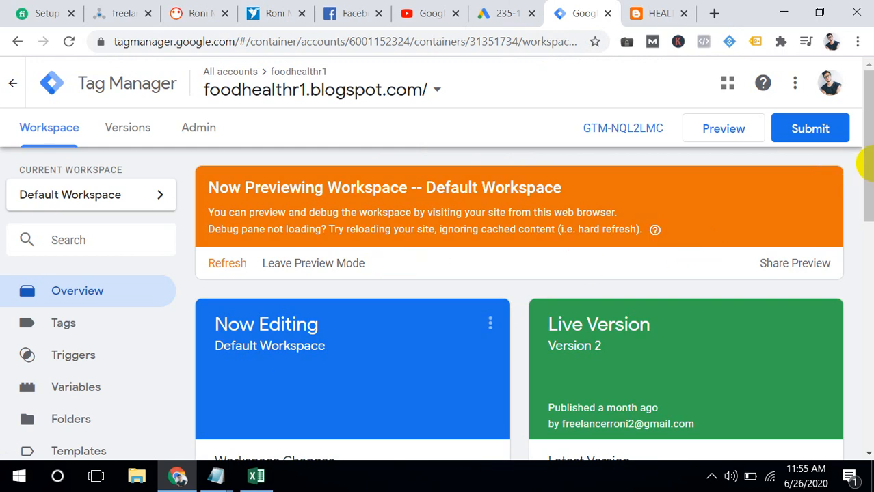
drag(868, 161, 869, 220)
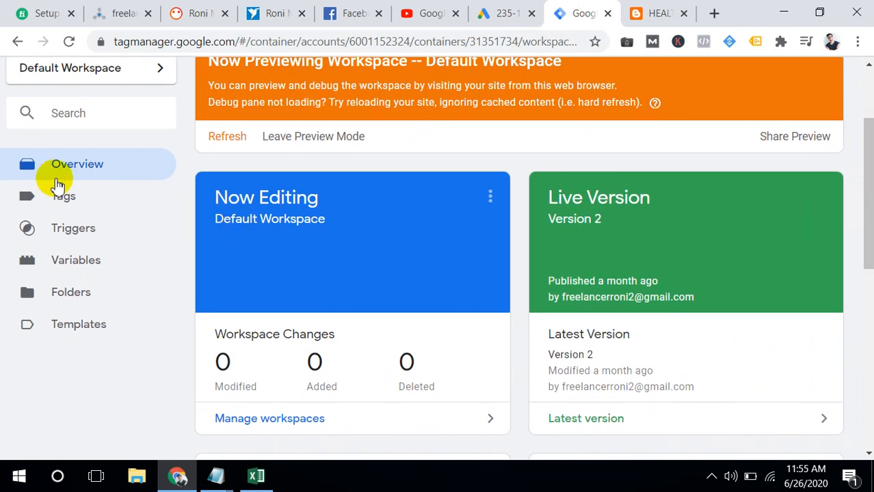
click(73, 199)
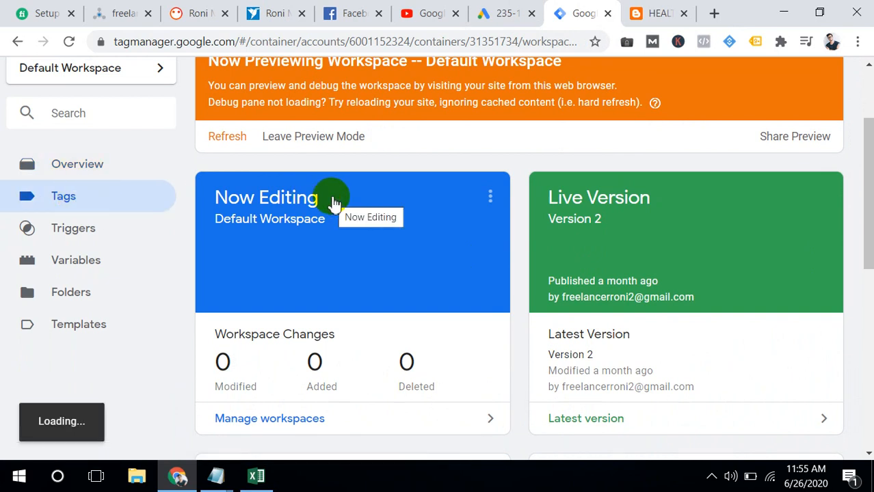
click(88, 195)
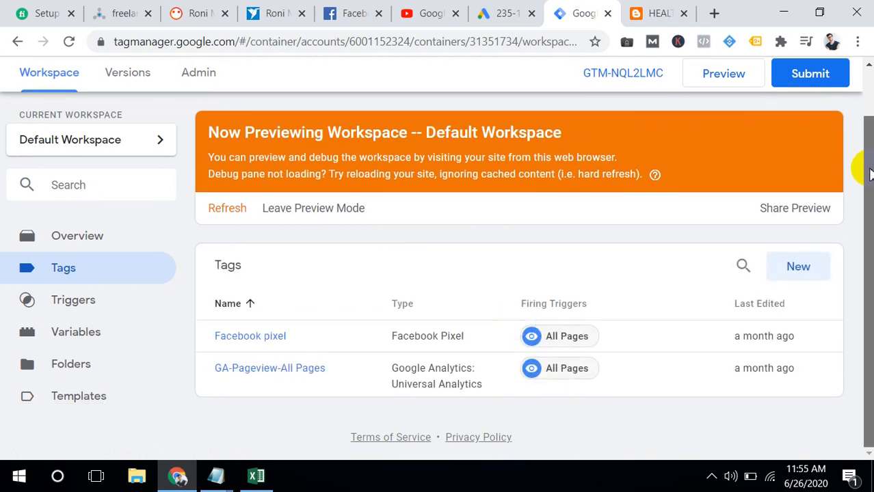
click(799, 267)
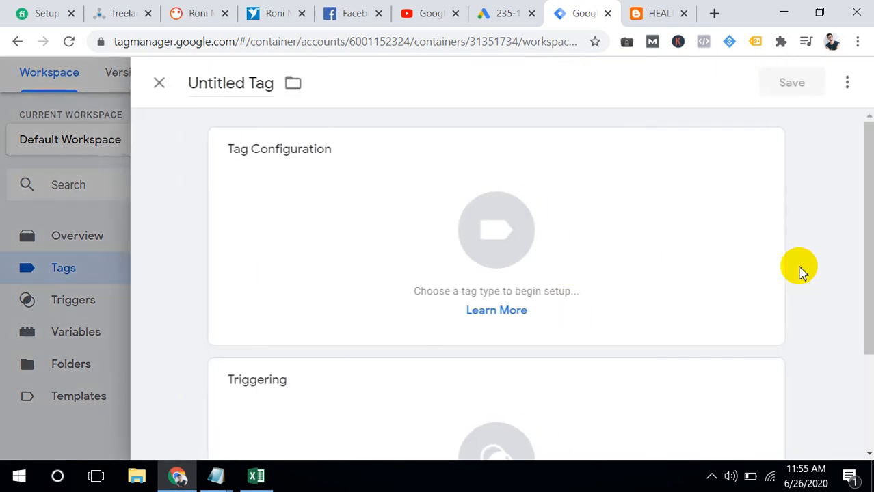
Step: Set the new tag's type to Google Ads Conversion Tracking
click(497, 214)
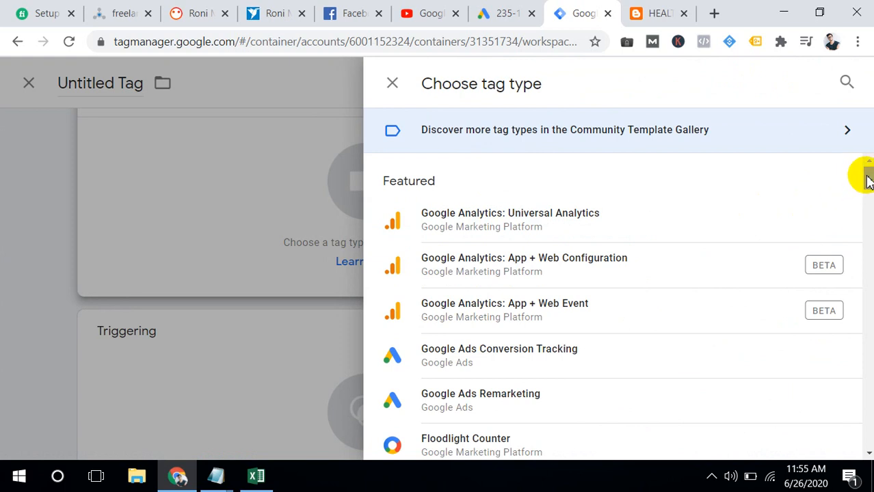
scroll(868, 180, down, 1)
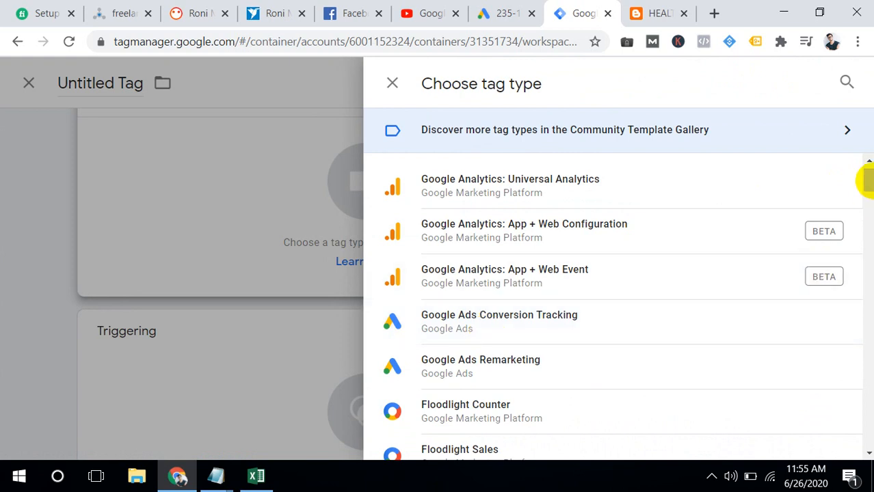
drag(869, 179, 869, 205)
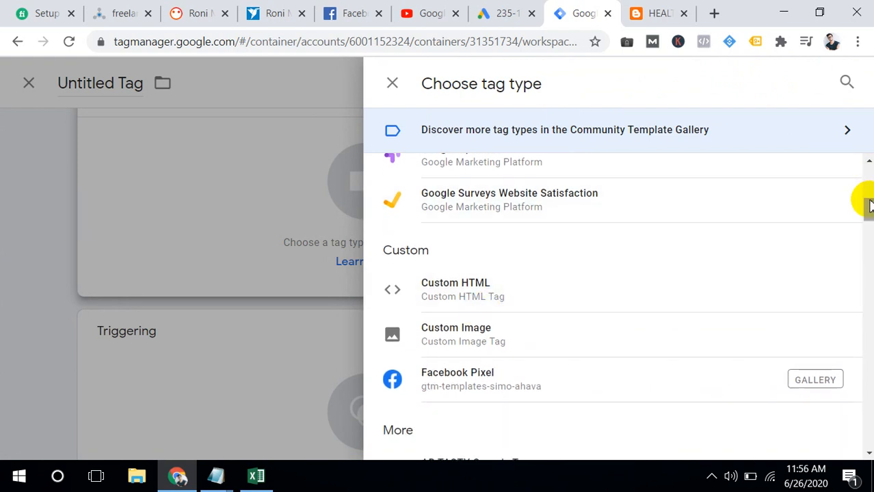
drag(869, 205, 864, 156)
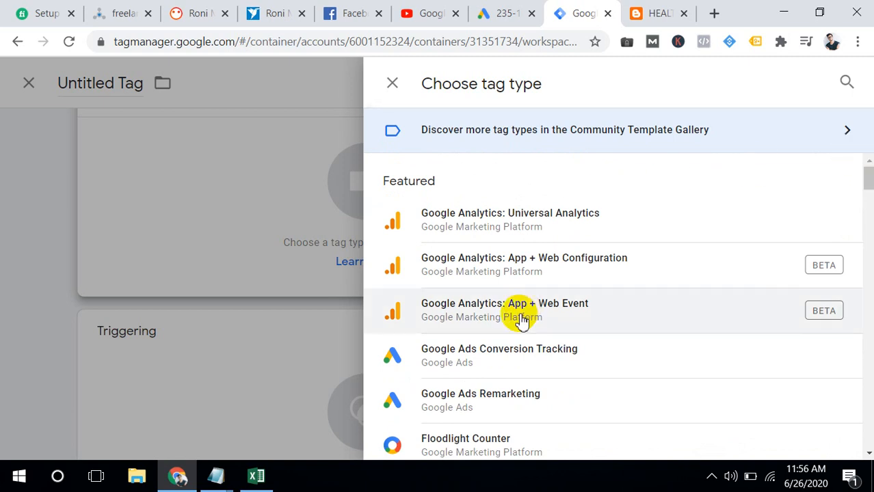
click(491, 358)
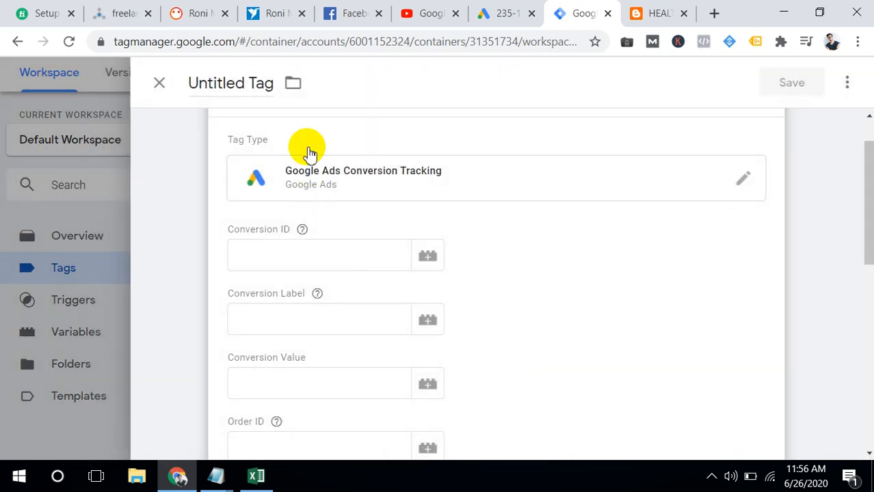
Step: Copy the conversion ID from the Google Ads tag setup page into the new tag's Conversion ID field in Google Tag Manager
click(489, 15)
drag(224, 241, 273, 273)
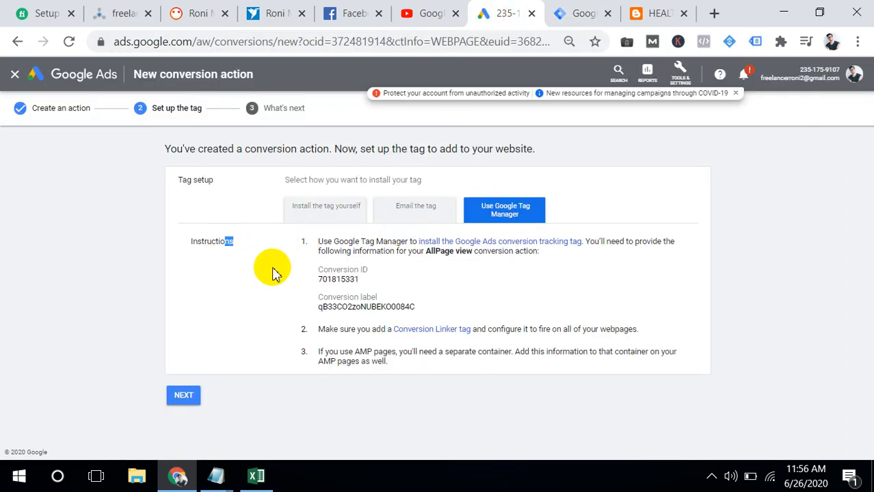
drag(359, 280, 323, 281)
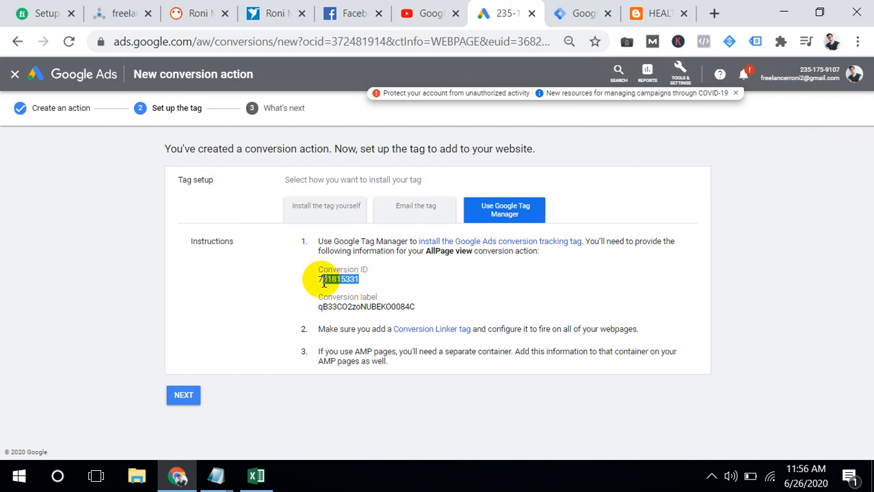
click(582, 13)
click(297, 266)
text(701815331)
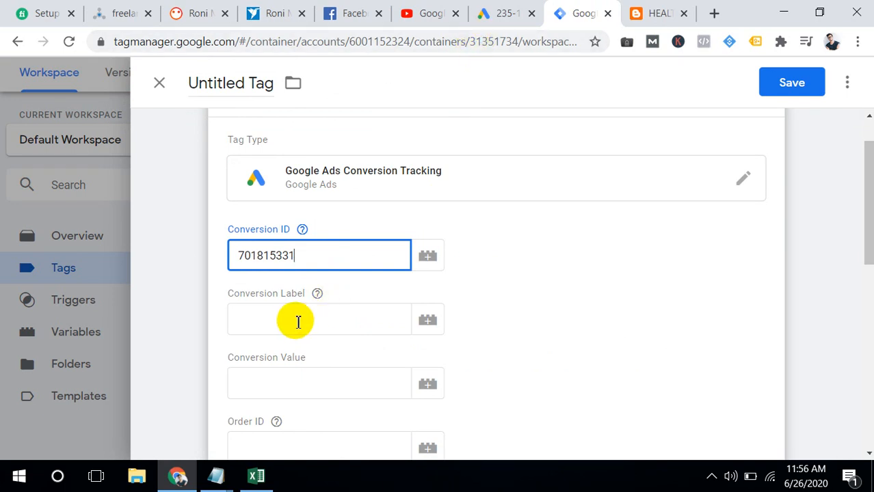
Step: Copy the conversion label from the Google Ads tag setup page into the tag's Conversion Label field in Google Tag Manager
click(511, 13)
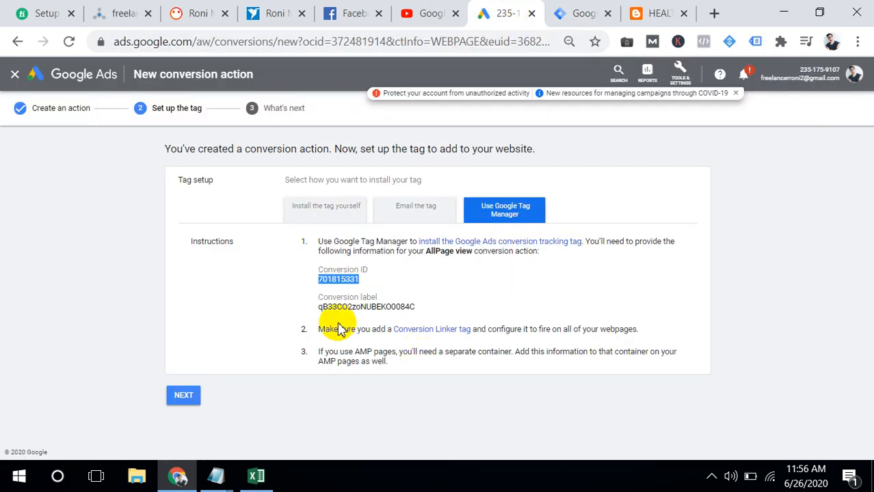
drag(319, 307, 424, 308)
key(ctrl+c)
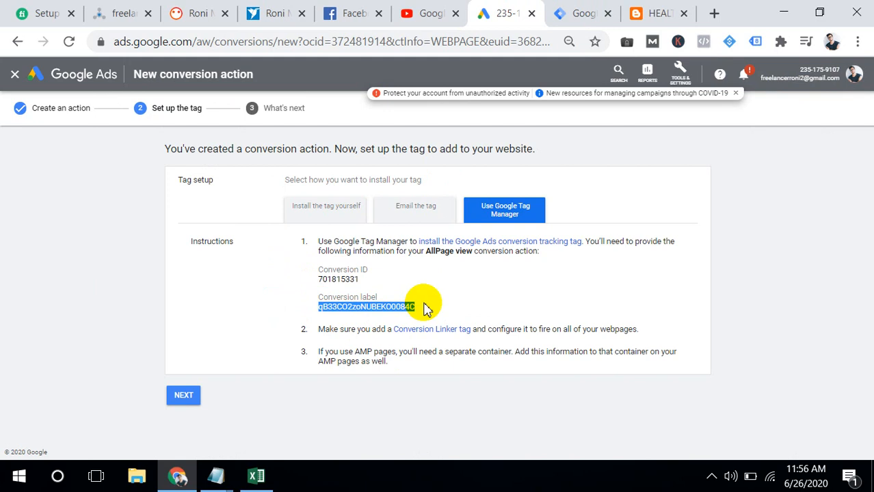
click(573, 13)
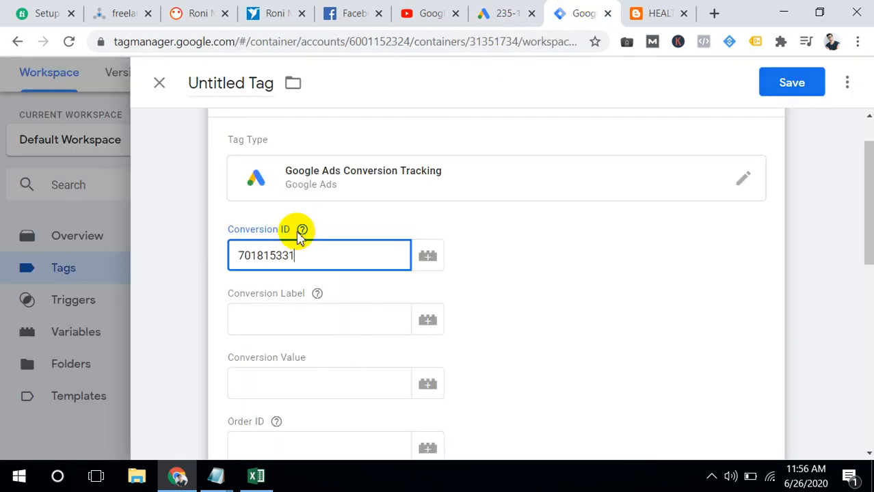
click(243, 316)
key(ctrl+v)
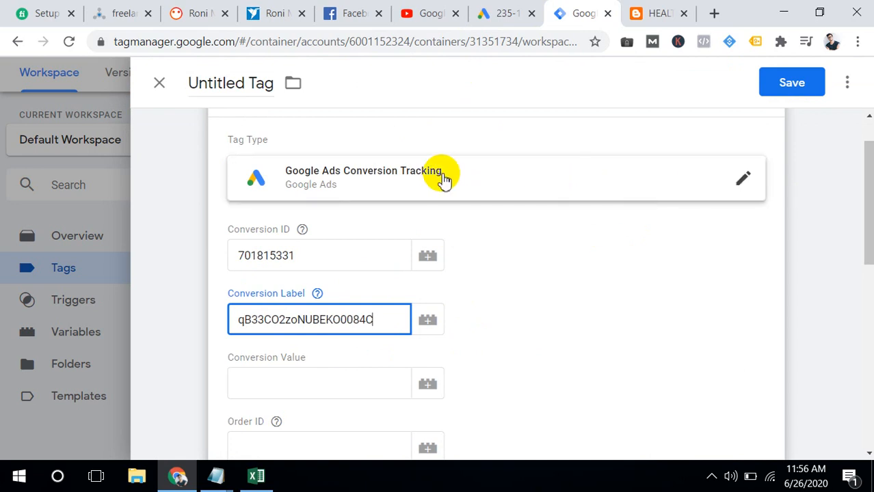
drag(443, 177, 290, 176)
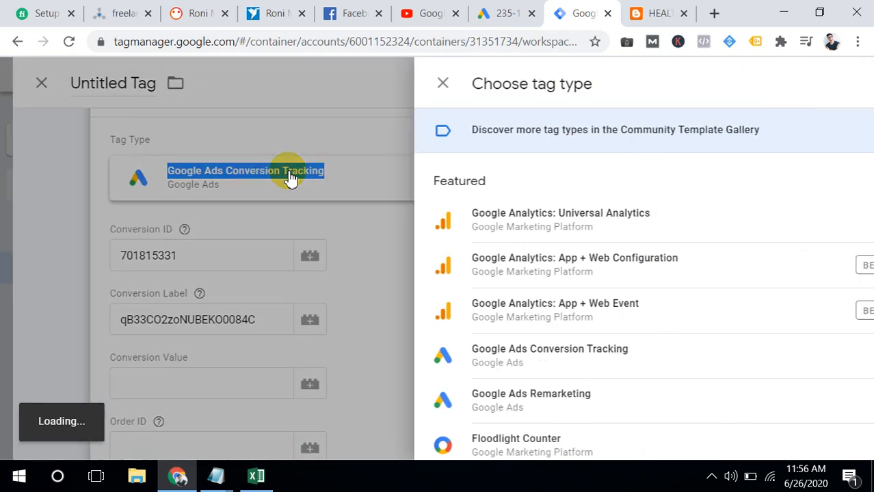
click(211, 116)
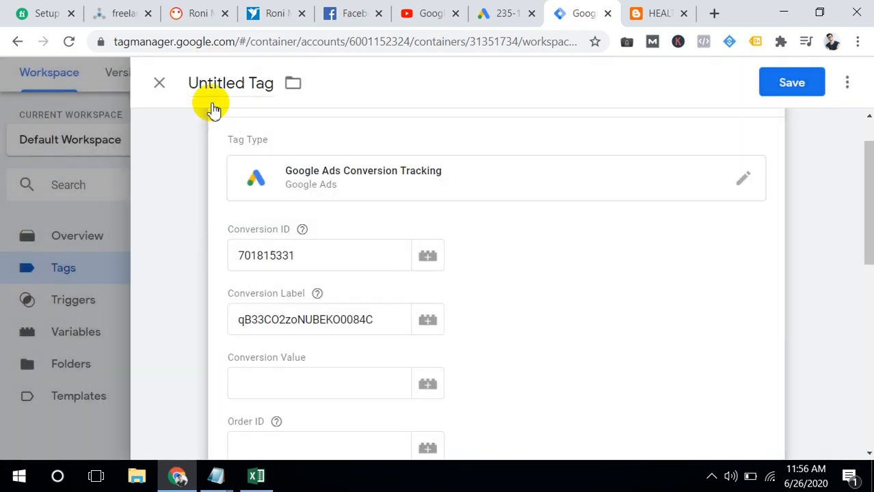
triple_click(216, 83)
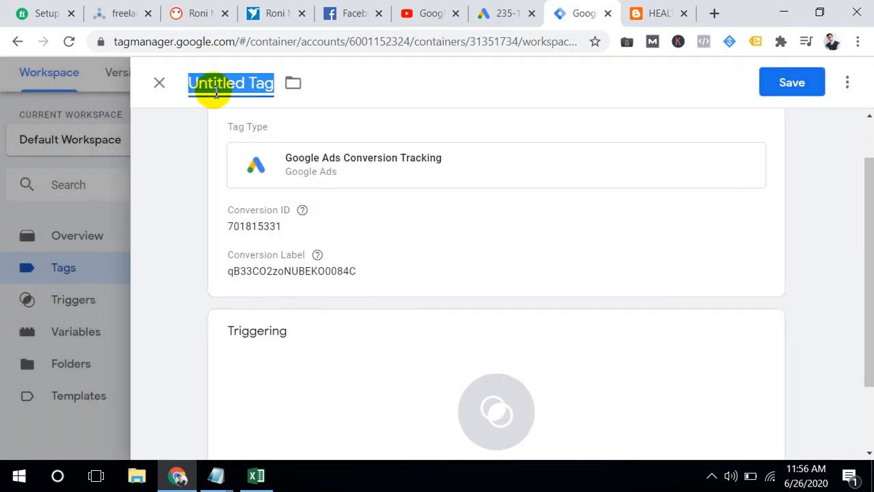
key(Home)
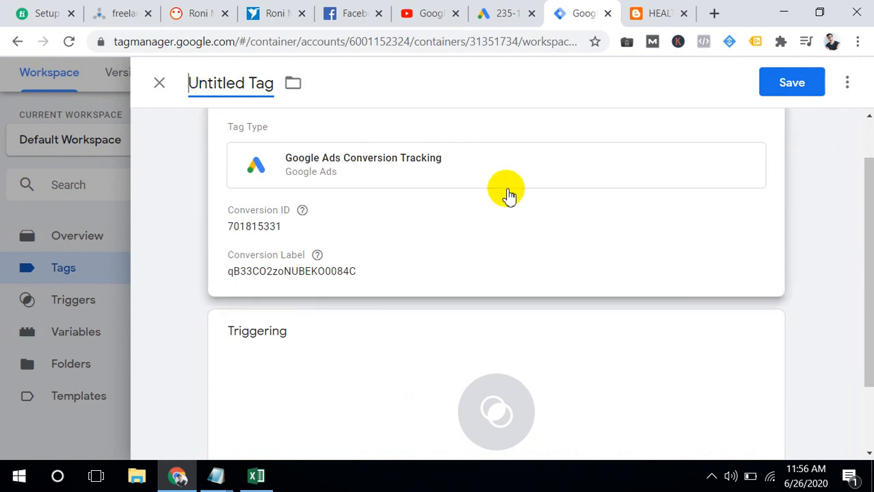
click(454, 159)
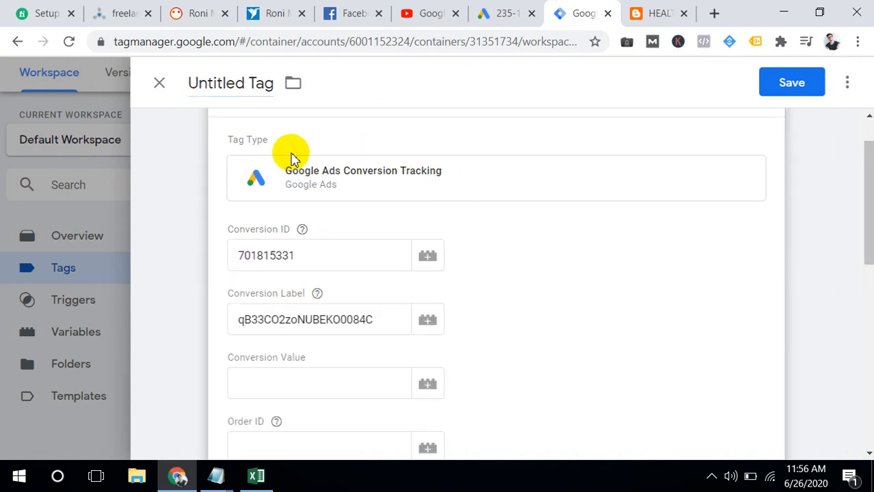
Step: Copy the tag type's name and use it to rename the untitled tag as Google Ads Conversion Tracking
drag(289, 172, 448, 176)
key(ctrl+c)
click(446, 176)
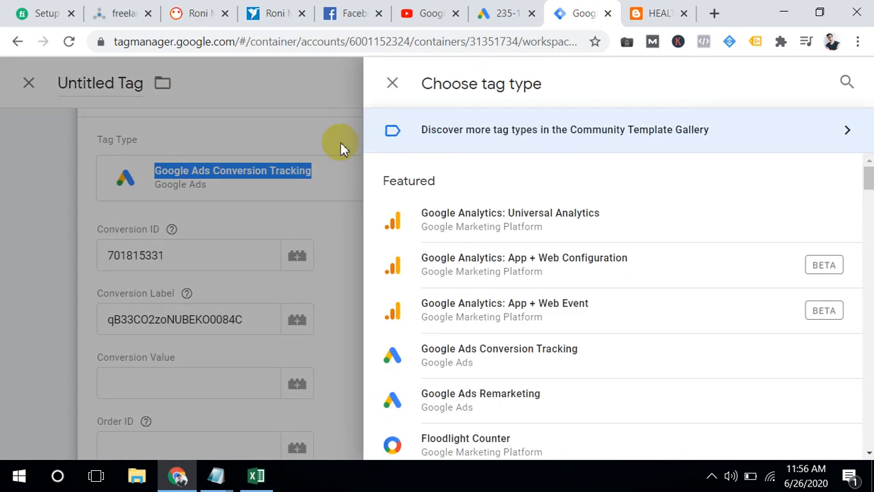
click(305, 127)
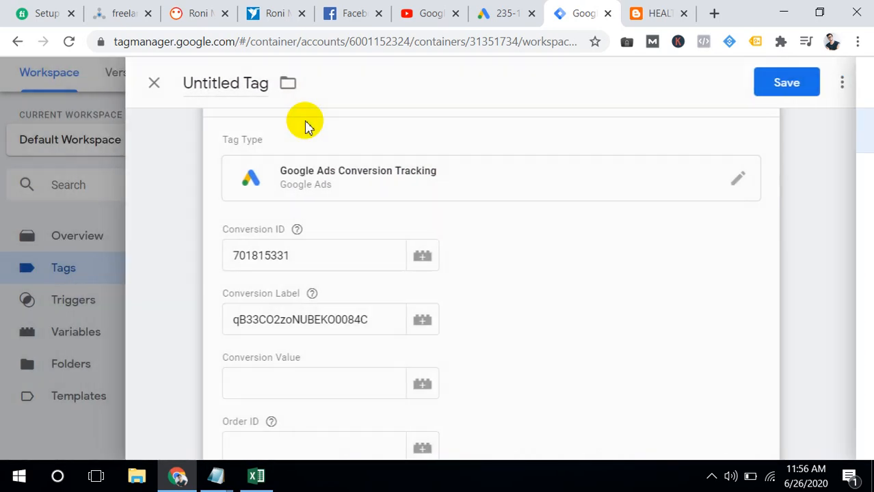
click(259, 86)
key(ctrl+v)
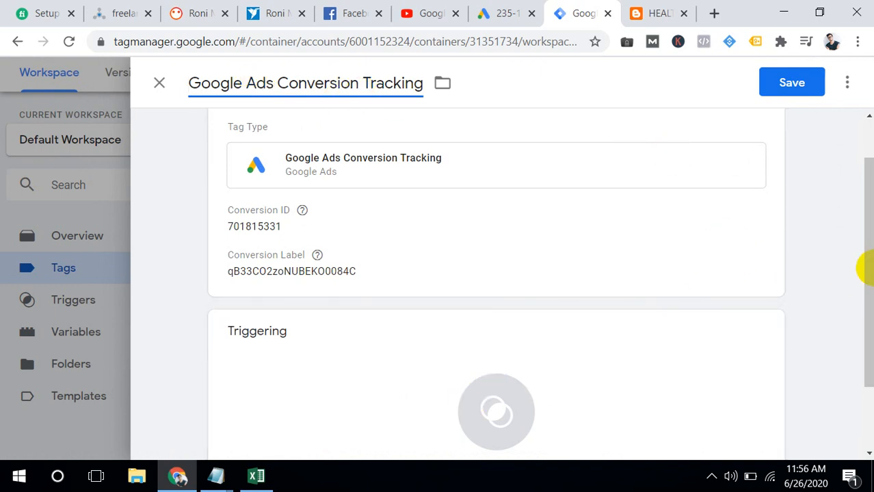
Step: Open the tag's trigger selection and review the trigger types available for a new trigger, without creating one
drag(868, 277, 858, 331)
click(483, 313)
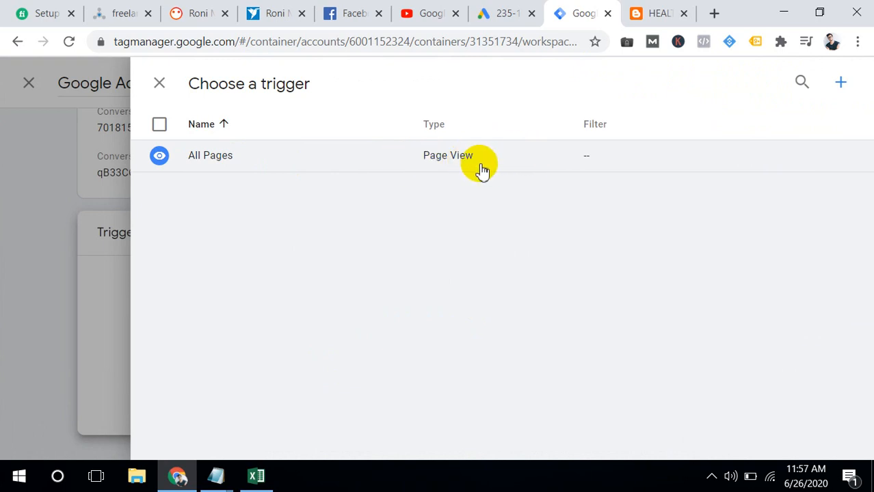
click(840, 83)
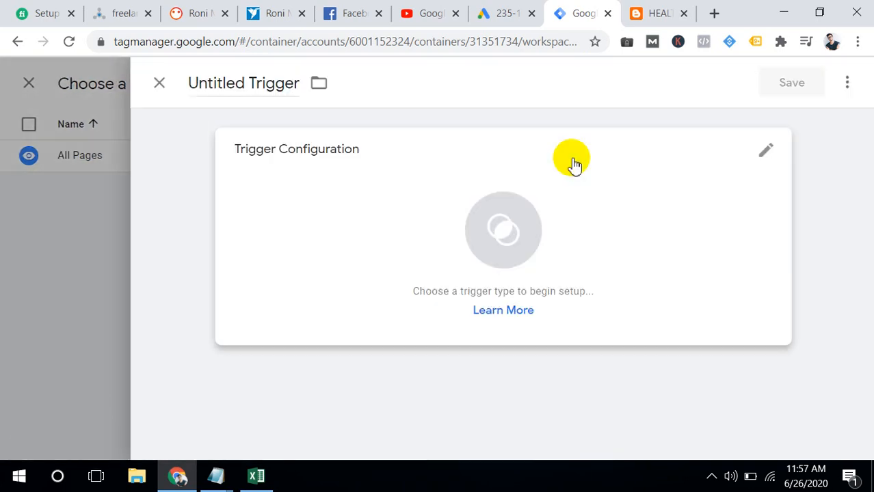
click(521, 202)
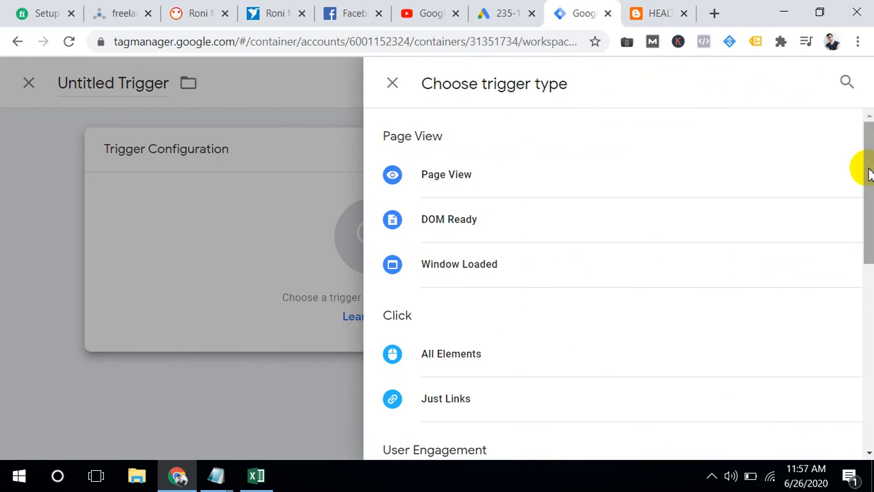
drag(866, 179, 859, 408)
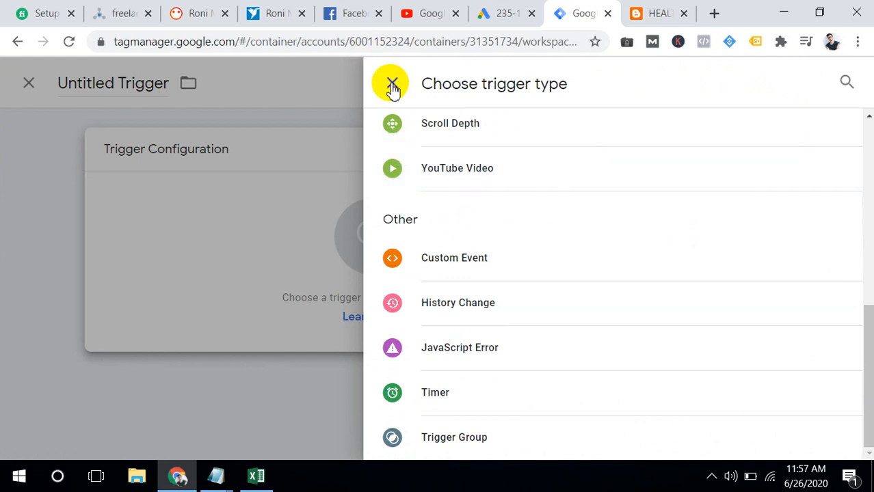
click(392, 84)
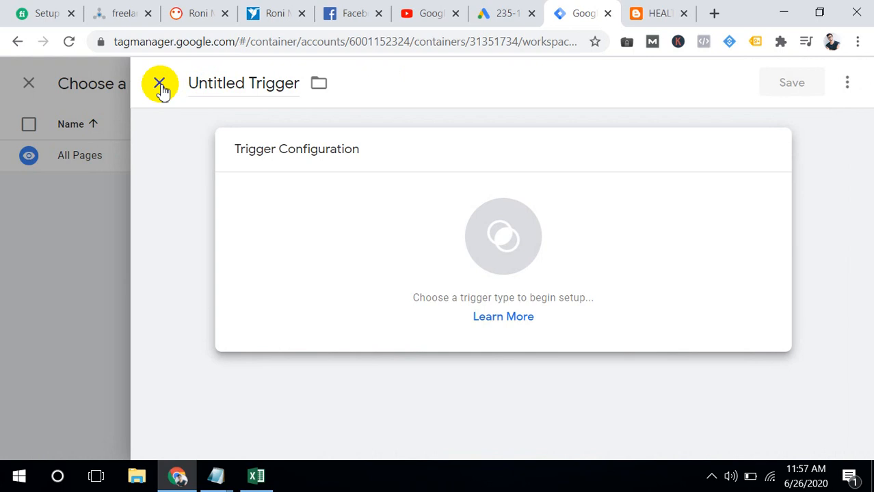
click(160, 85)
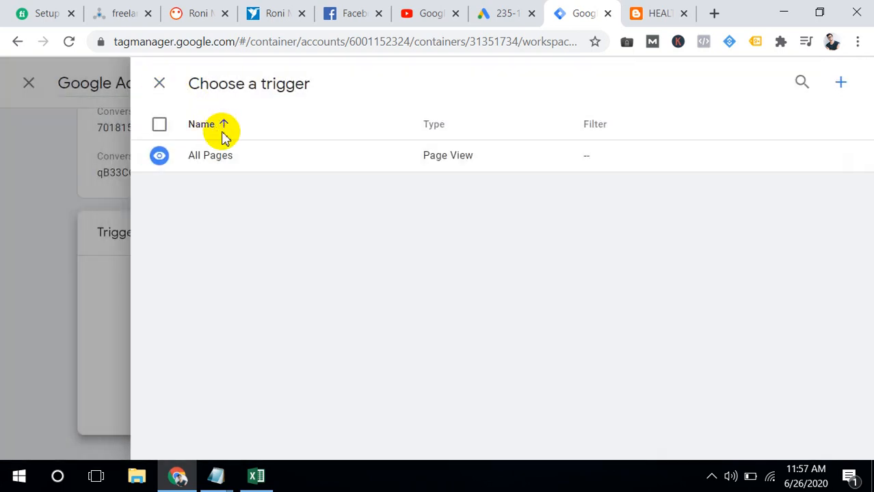
Step: Assign the All Pages page view trigger to the Google Ads Conversion Tracking tag and save the tag
click(232, 155)
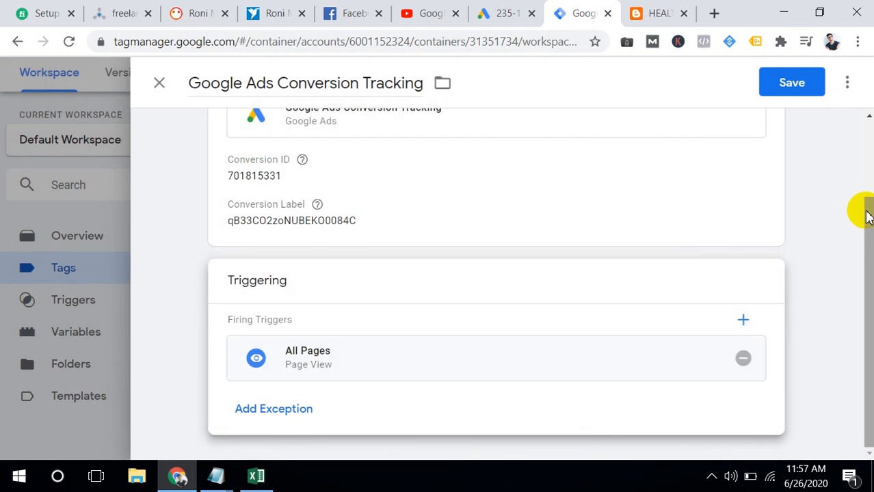
drag(862, 209, 853, 140)
click(793, 89)
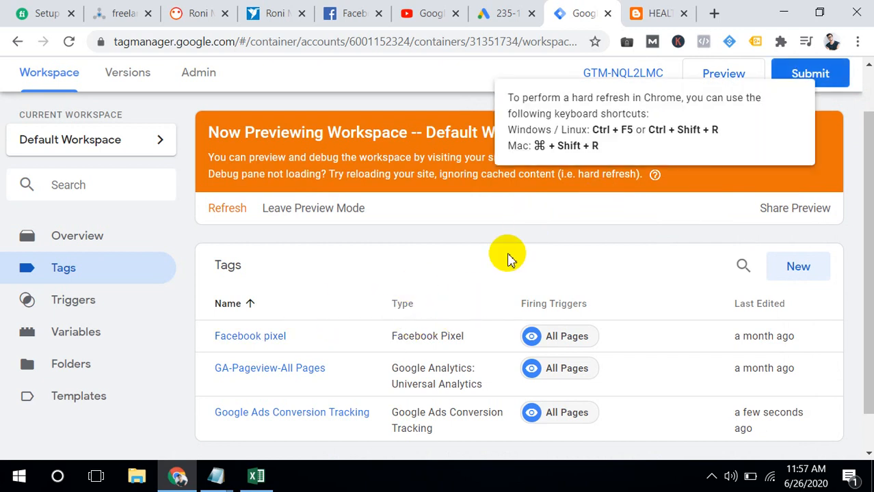
Step: Publish the workspace changes as a version named Google Ads Conversion Tracking, described as "Google Ads Conversion Tracking code"
click(833, 73)
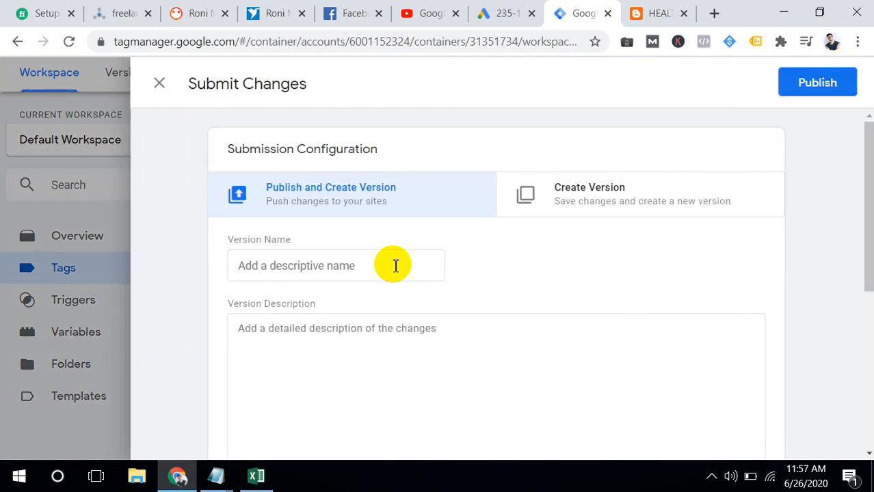
click(393, 262)
key(ctrl+v)
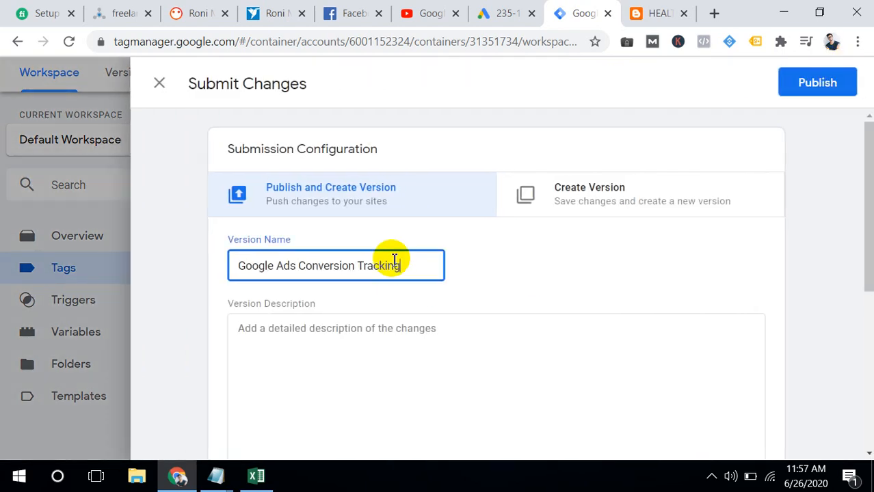
click(363, 337)
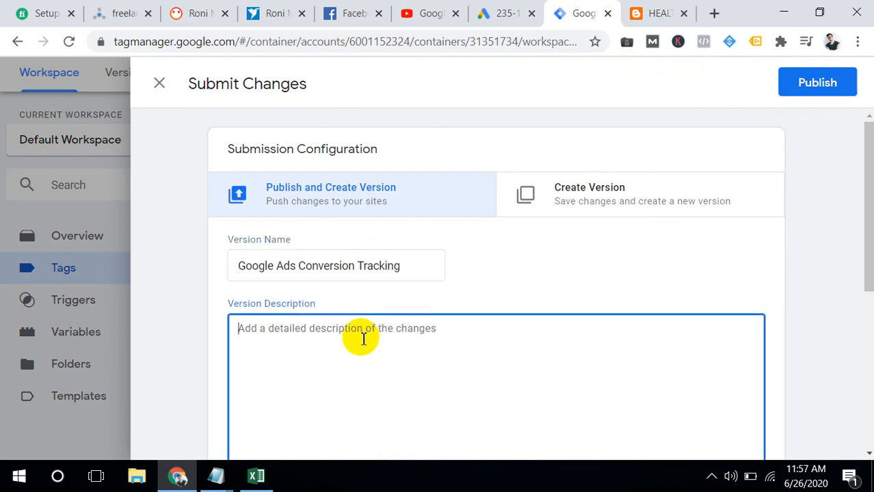
key(ctrl+v)
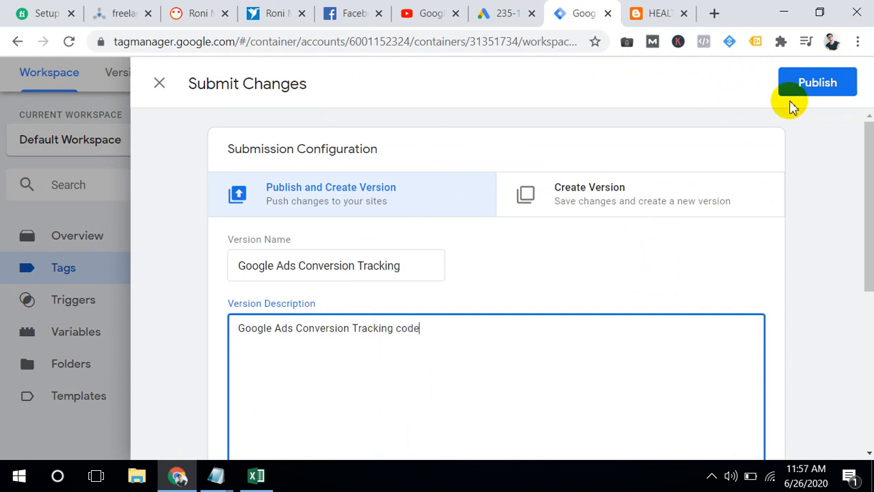
click(824, 82)
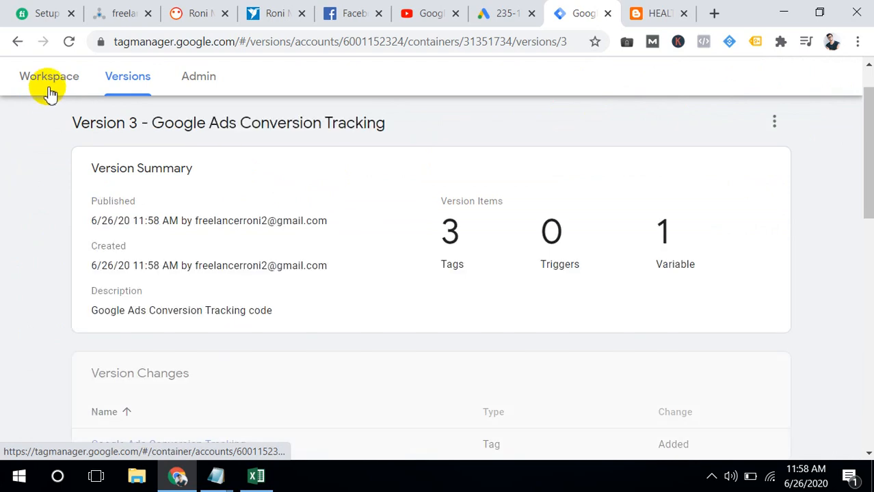
Step: Return to the workspace, start its preview again and check the tags list
click(48, 94)
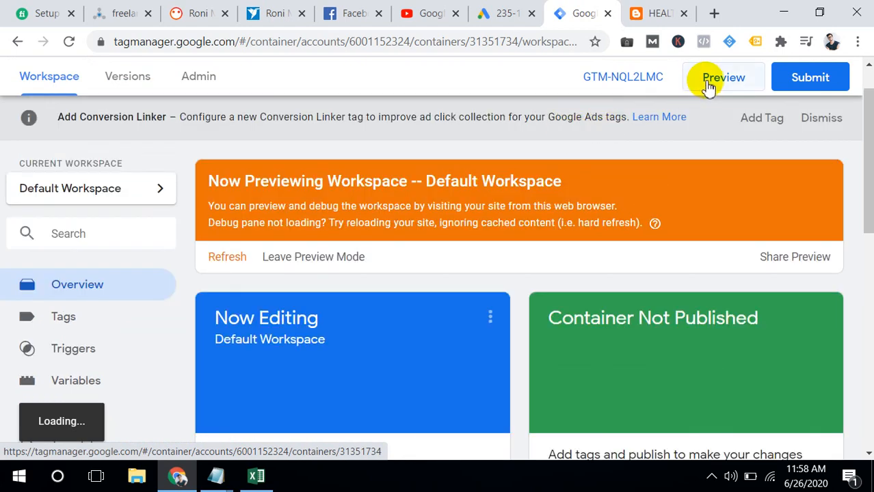
click(709, 86)
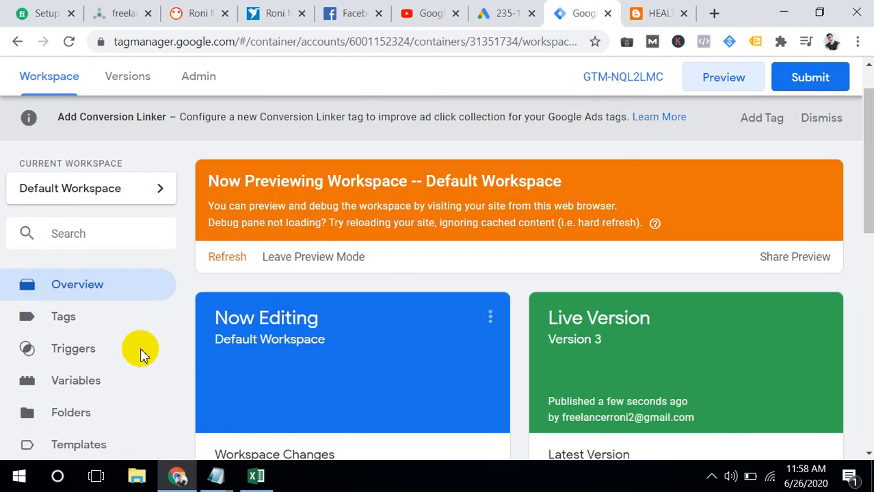
click(71, 335)
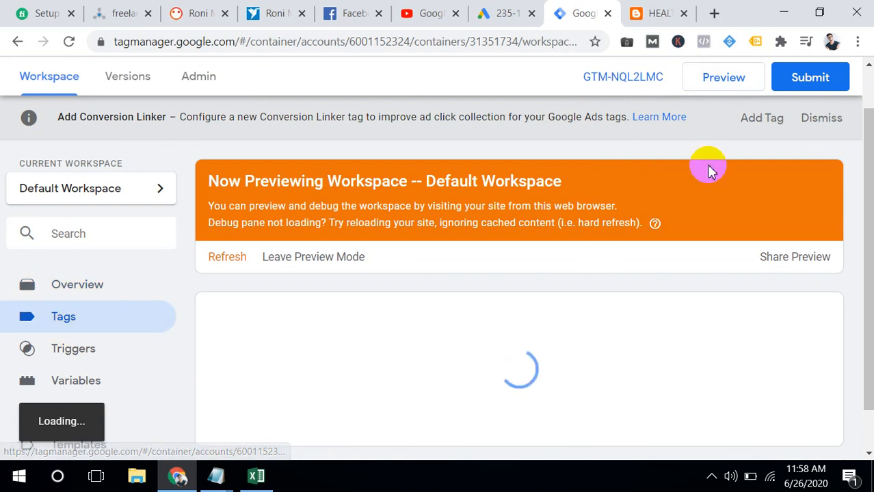
click(722, 88)
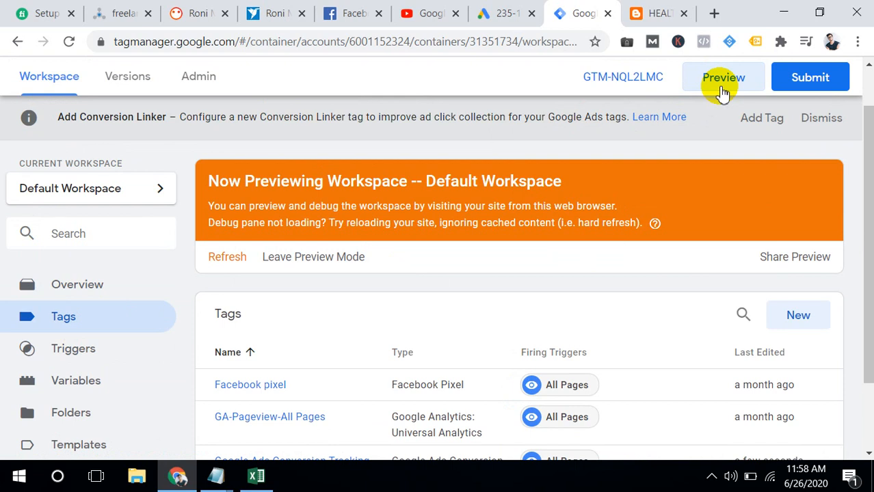
click(723, 94)
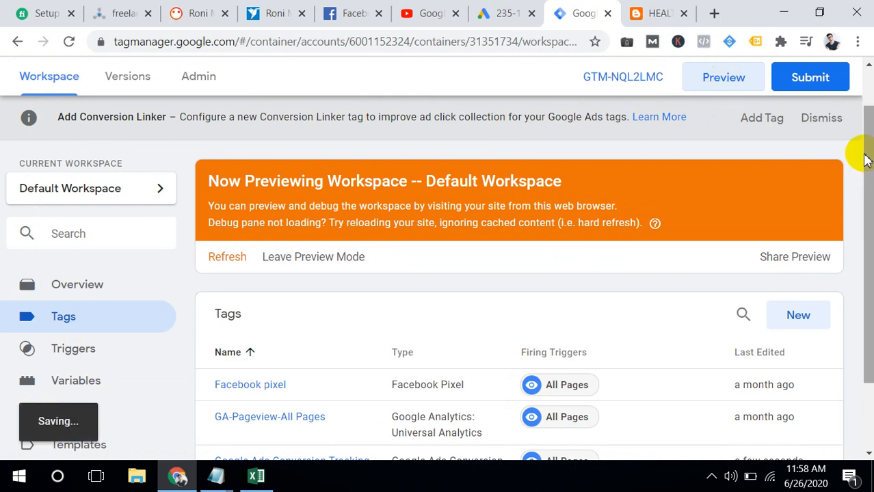
drag(867, 159, 852, 256)
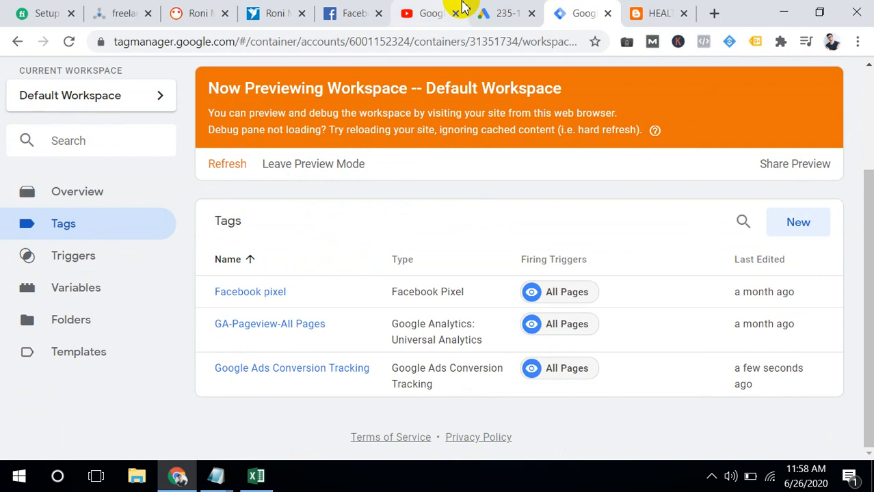
Step: Switch to Google Ads and finish the tag setup of the AllPage view conversion action, returning to the conversion actions list
click(499, 26)
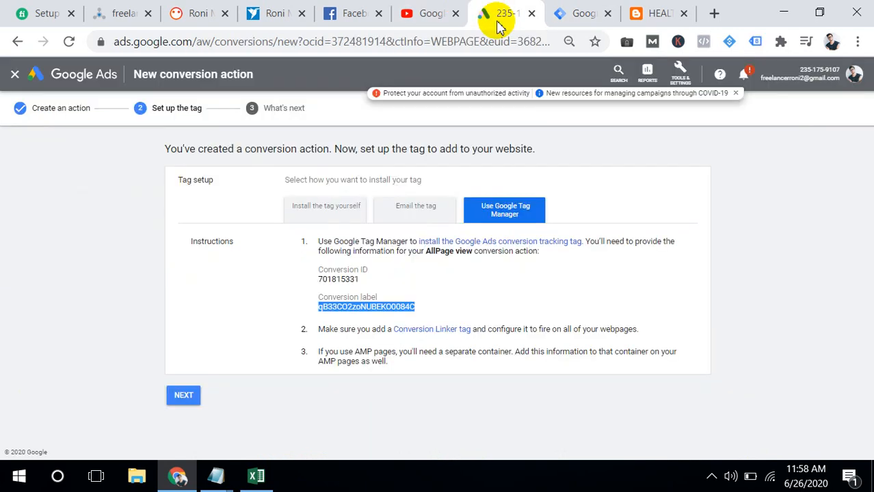
click(462, 291)
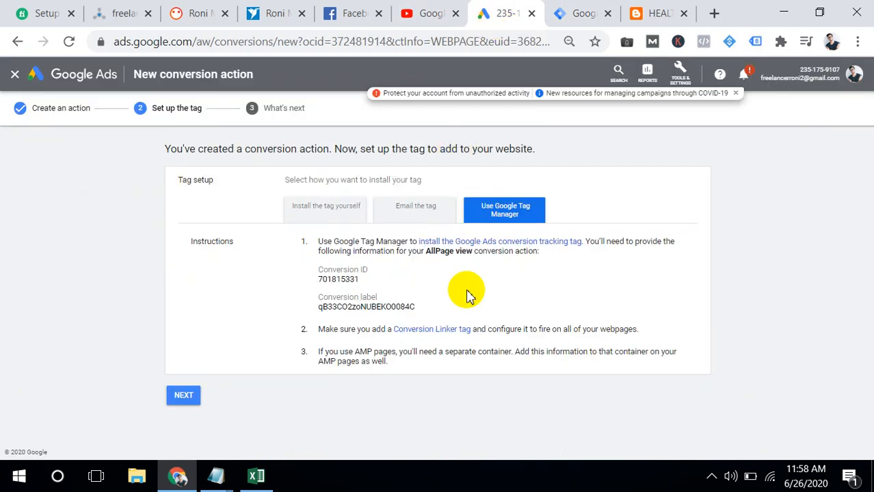
click(184, 396)
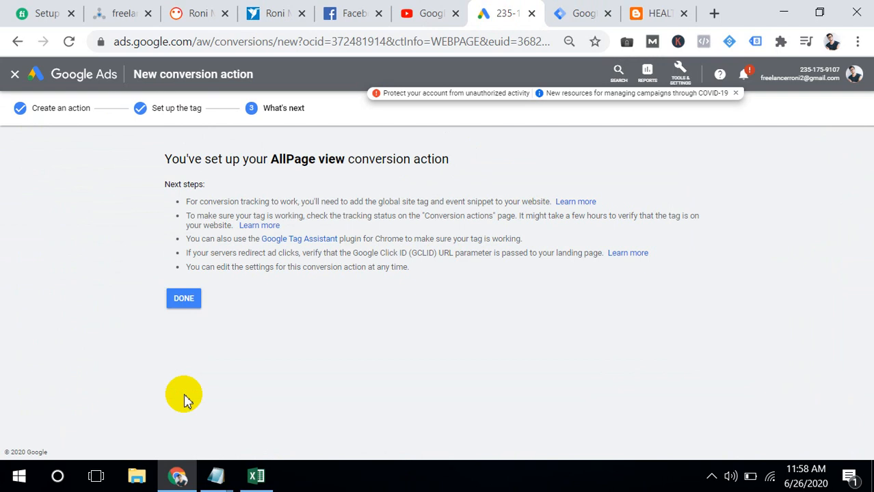
click(187, 300)
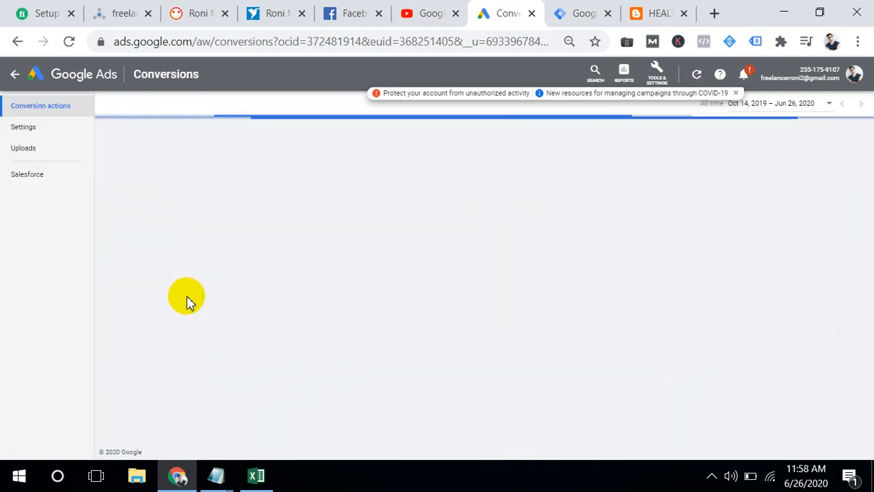
Step: Switch to the blog site, reload its Fruits-health page in Tag Manager preview, and check the summary of fired tags
click(600, 7)
click(642, 8)
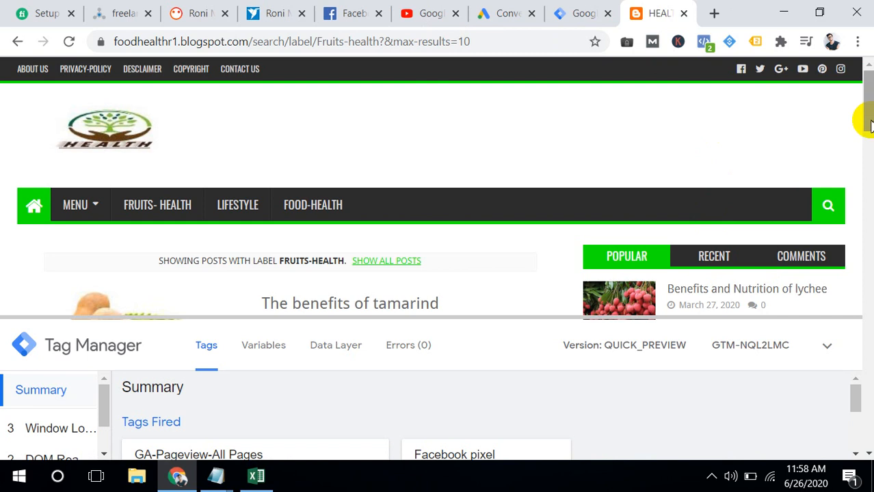
drag(867, 123, 864, 135)
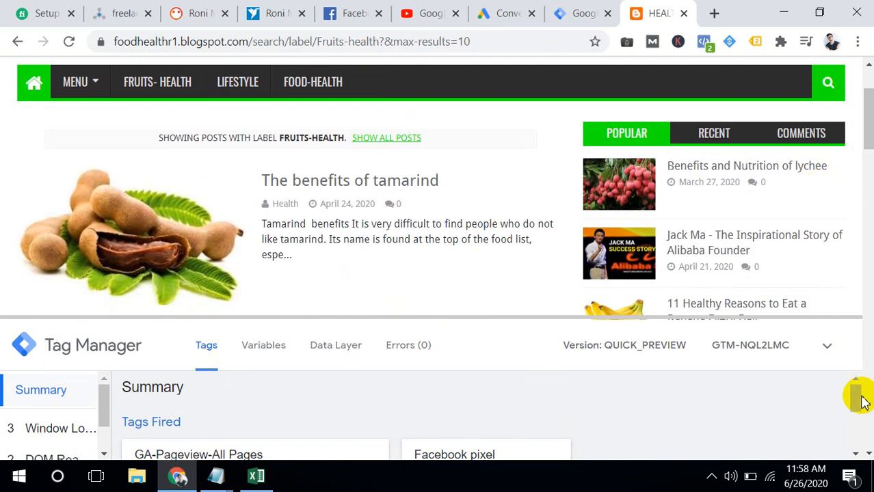
drag(863, 402, 845, 446)
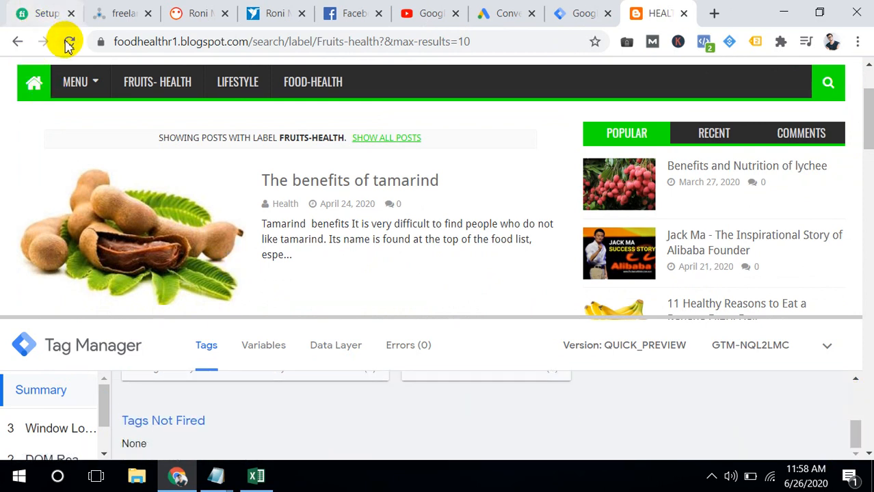
click(69, 43)
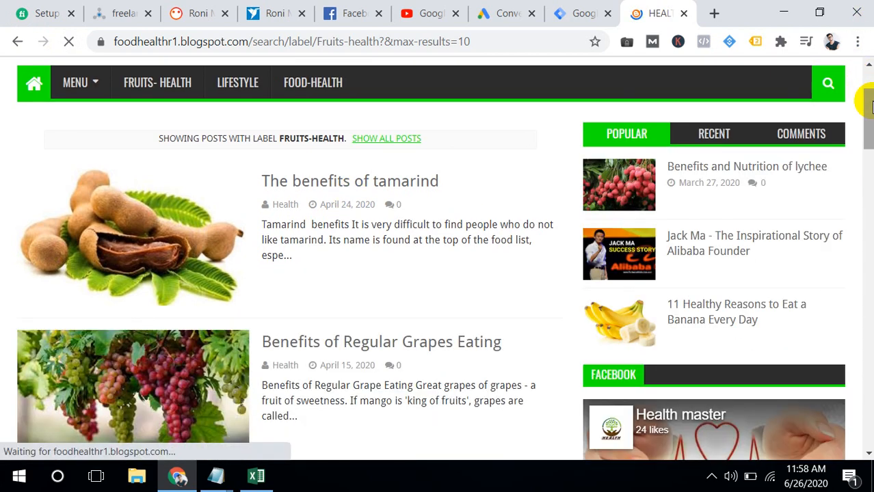
drag(869, 106, 868, 188)
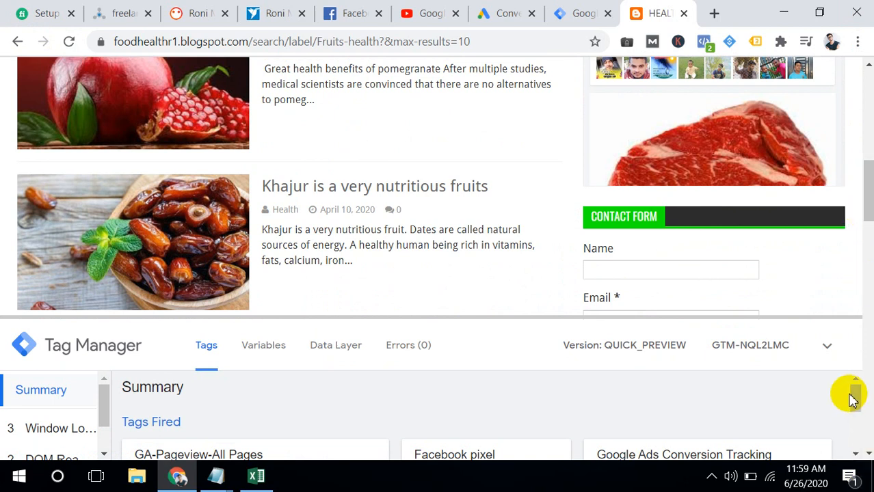
drag(853, 400, 857, 415)
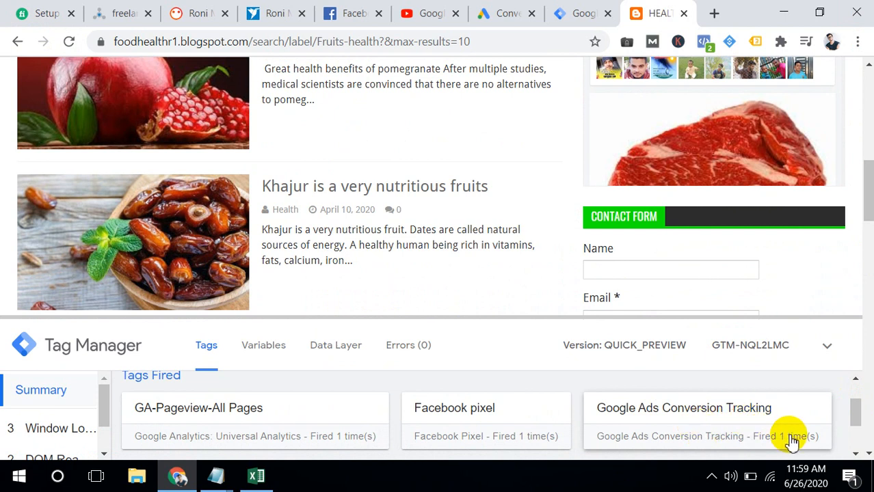
Step: Inspect the fired Google Ads Conversion Tracking tag's properties in the preview pane and check the conversion actions list in Google Ads
click(723, 422)
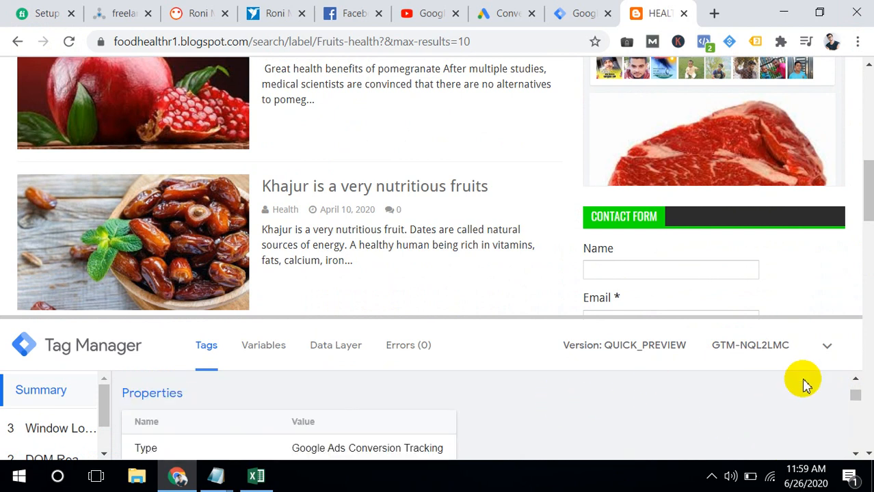
drag(855, 399, 620, 156)
click(506, 8)
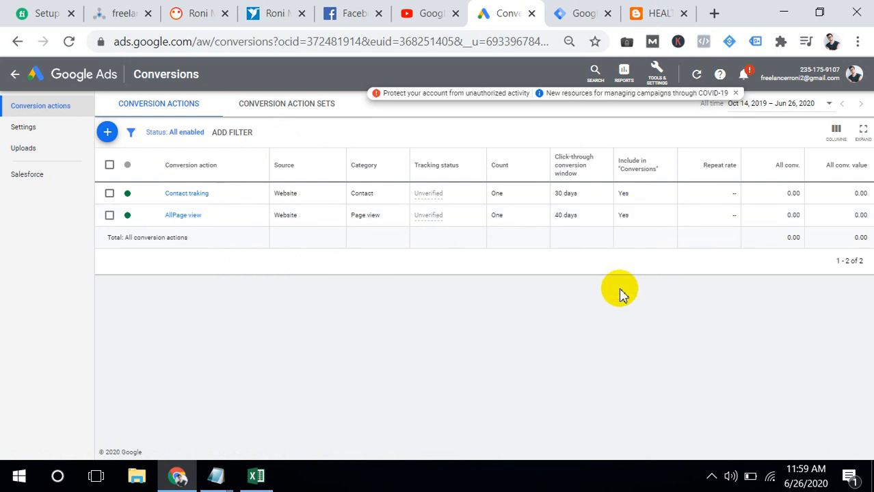
click(574, 8)
click(631, 9)
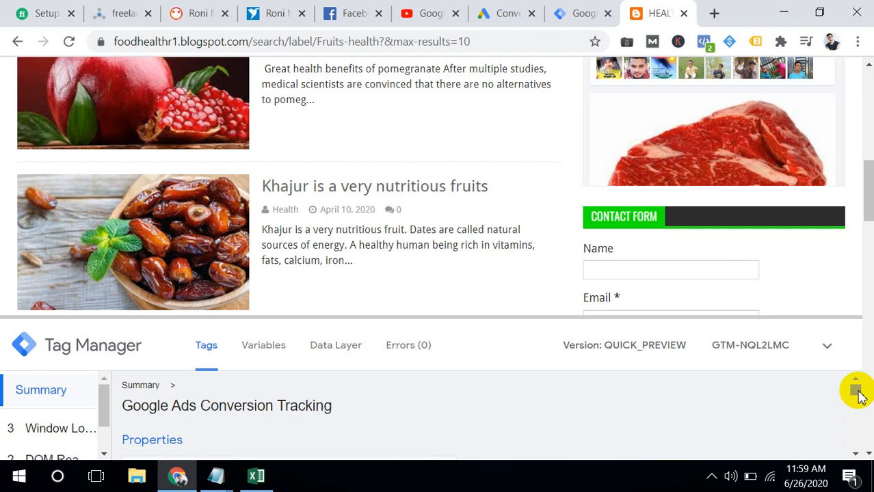
drag(860, 397, 858, 393)
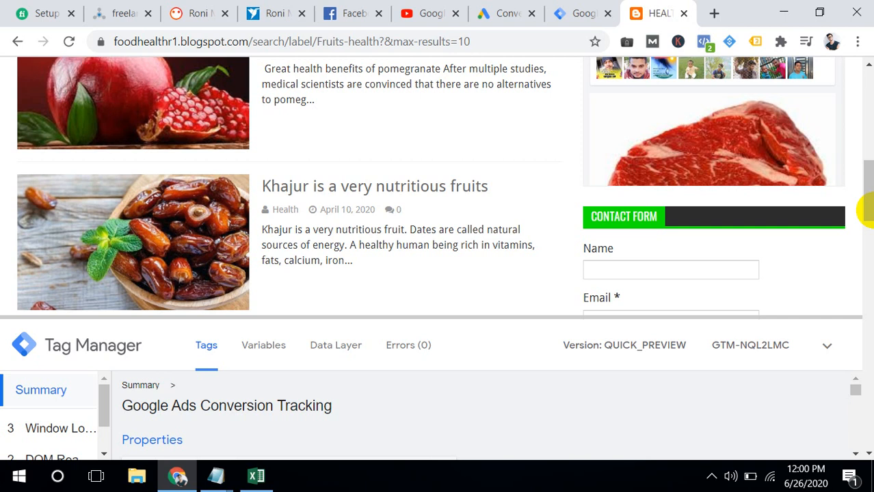
click(711, 477)
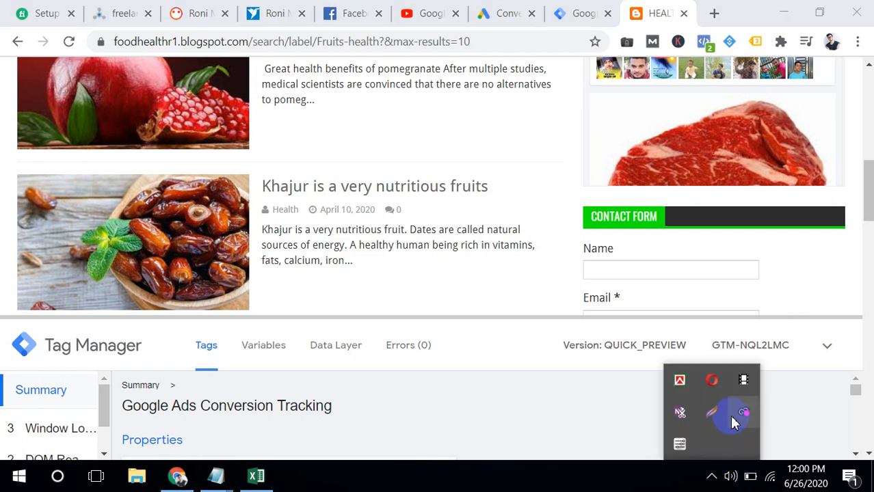